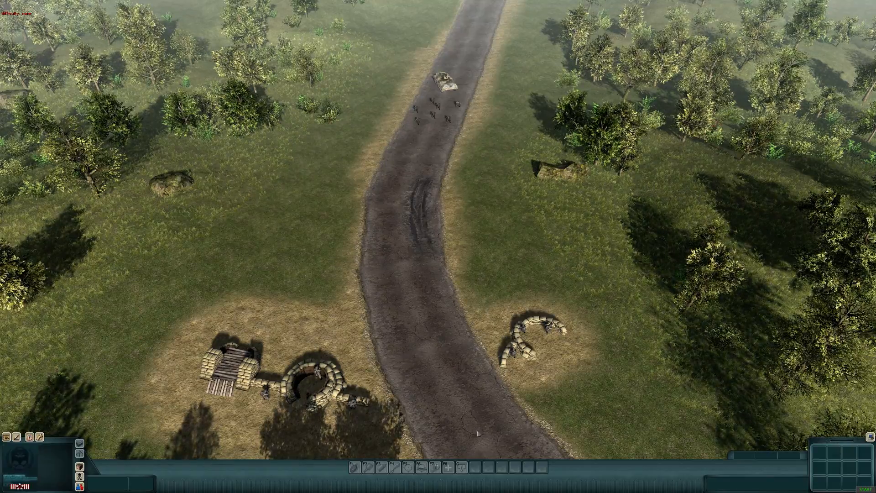
- Examine the map along the road, including the two sandbag positions and the squad with its armoured vehicle
scroll(479, 406, down, 2)
scroll(479, 76, up, 1)
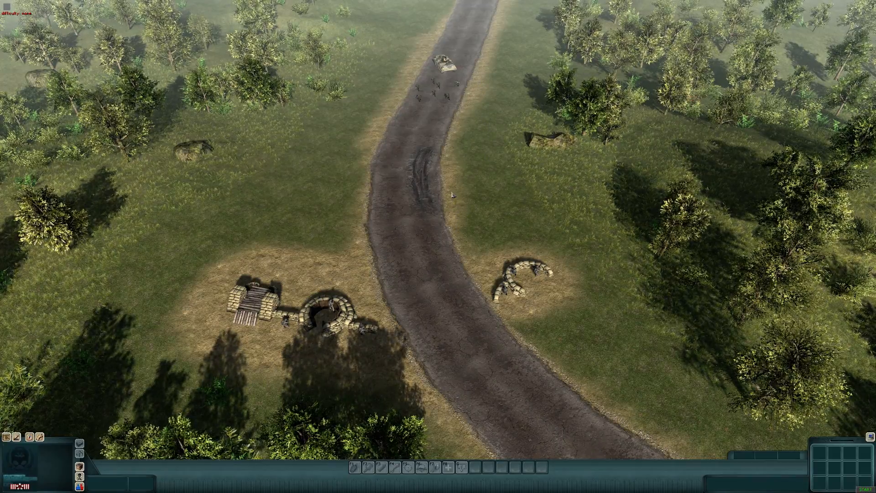
scroll(438, 342, up, 2)
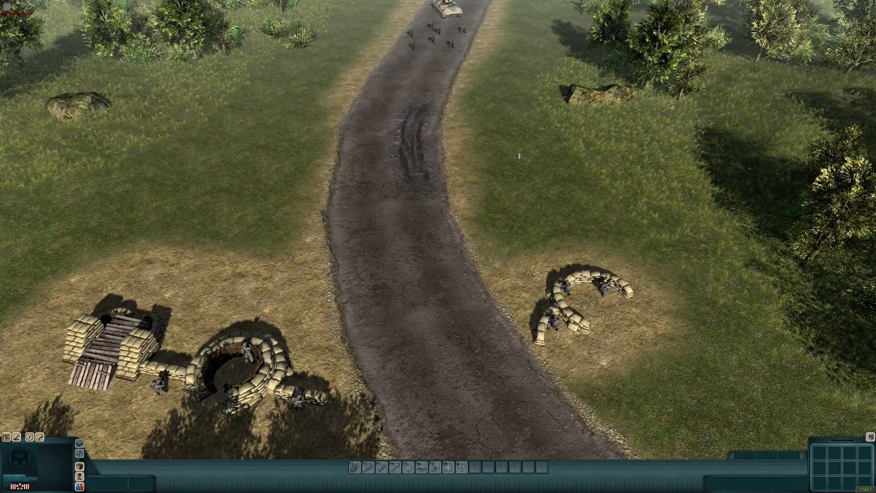
mouse_move(473, 0)
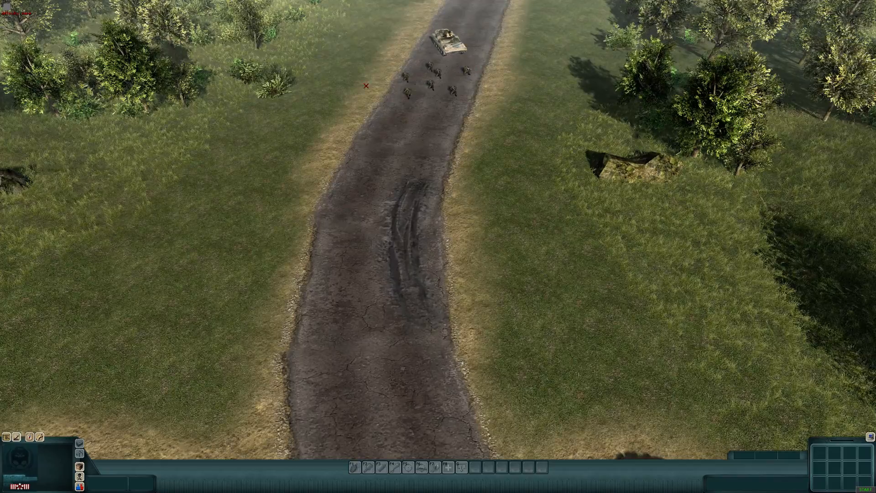
scroll(367, 86, down, 3)
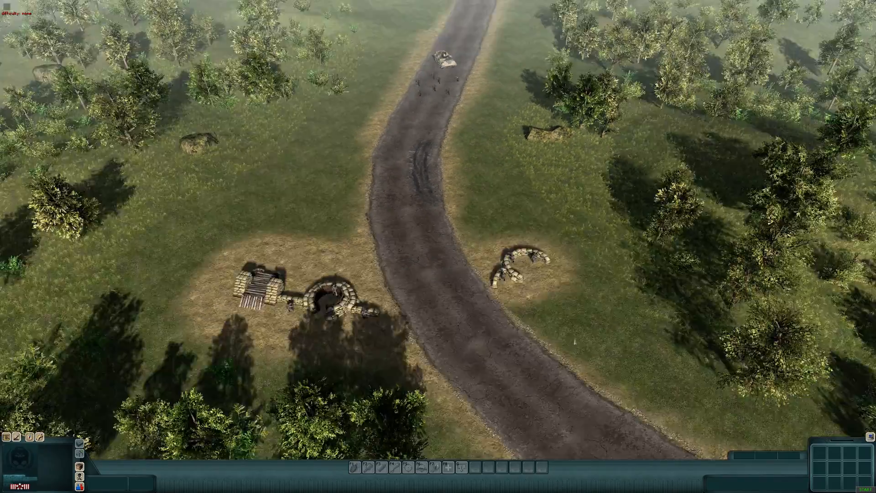
mouse_move(448, 9)
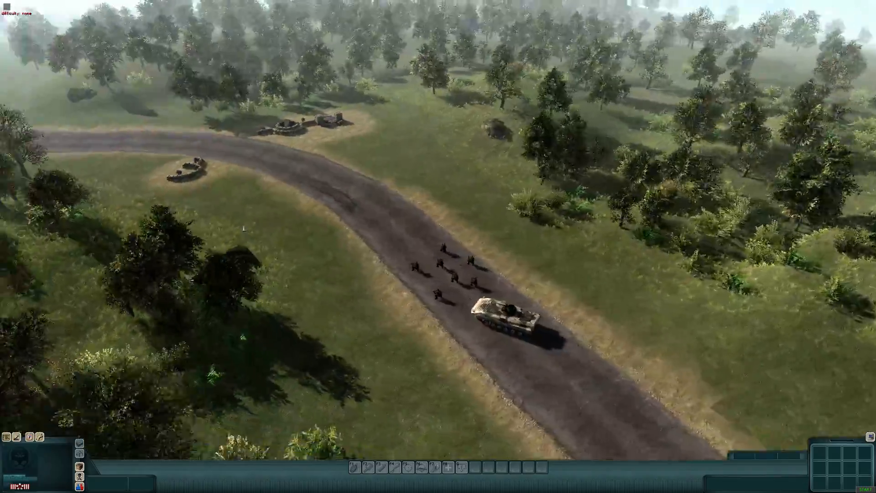
middle_drag(245, 229, 225, 171)
mouse_move(348, 4)
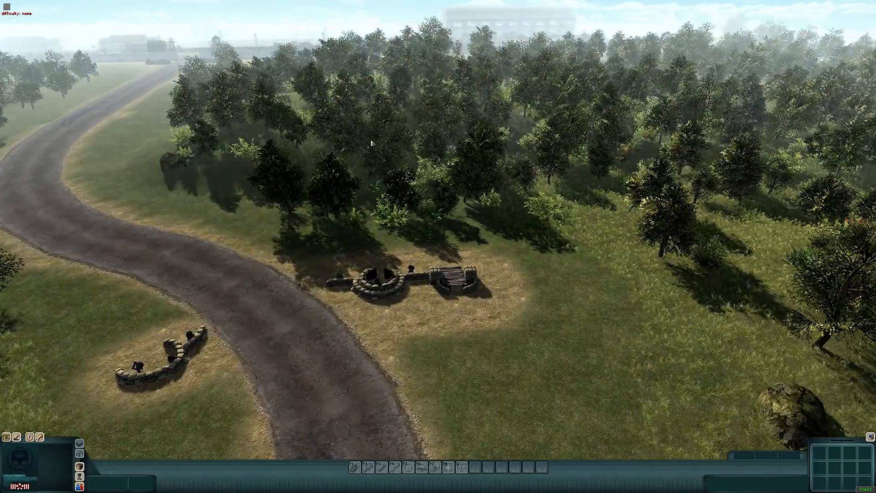
middle_drag(398, 4, 708, 368)
middle_drag(573, 360, 652, 314)
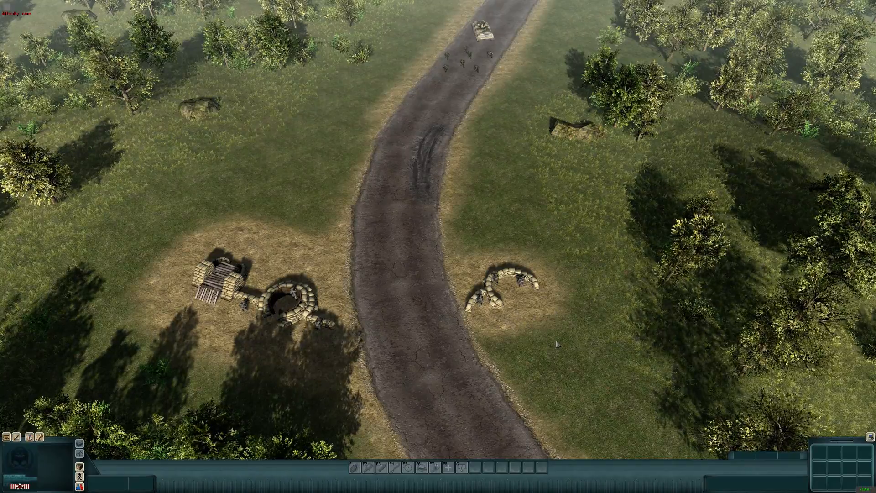
- In the entity editor, move the rifleman inside the curved sandbag wall slightly away from the wall, to about y 4770
scroll(539, 320, up, 5)
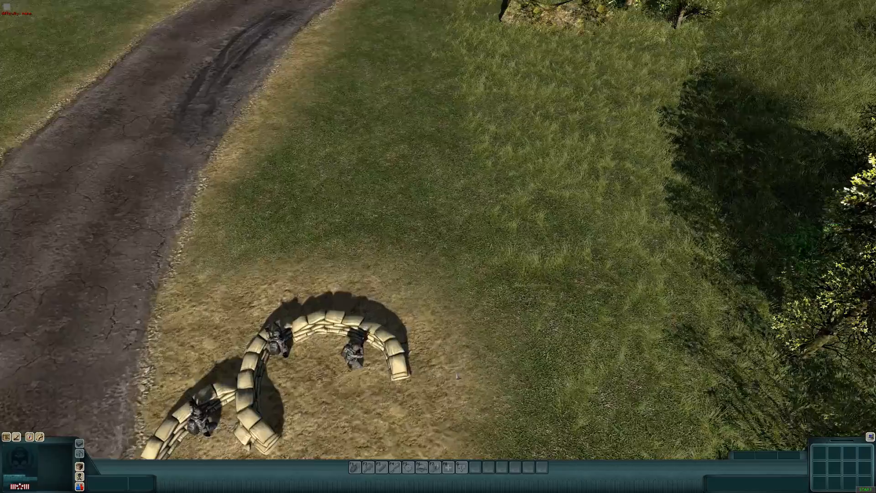
scroll(438, 246, down, 1)
key(F2)
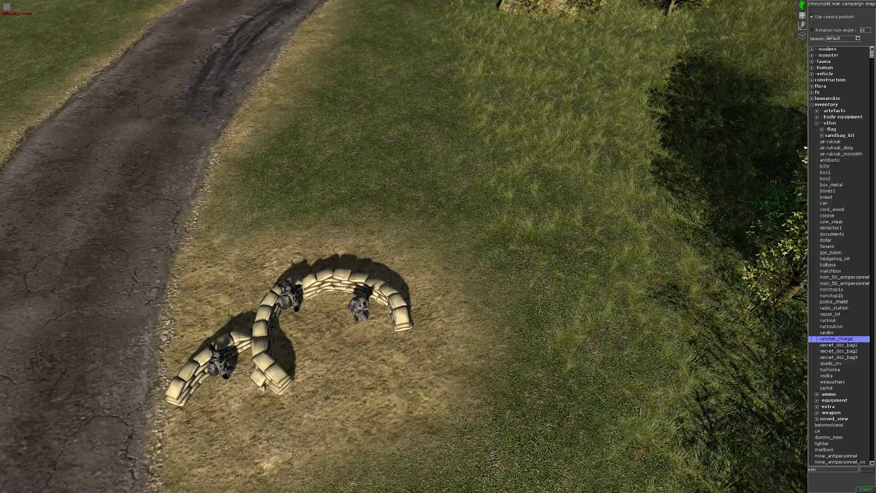
key(F3)
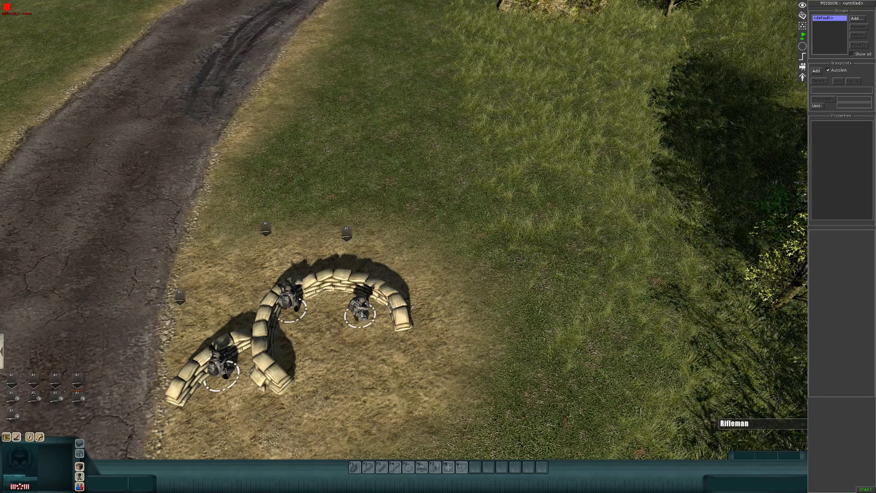
key(F2)
click(361, 311)
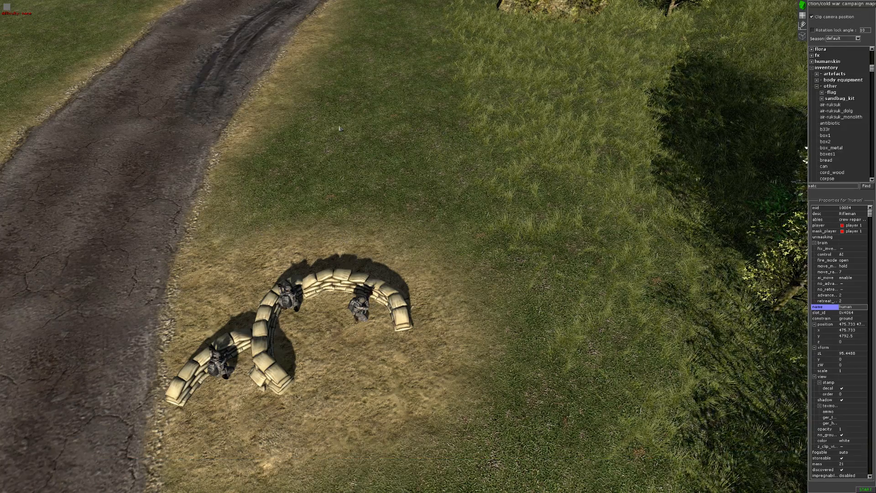
key(Left)
key(Down)
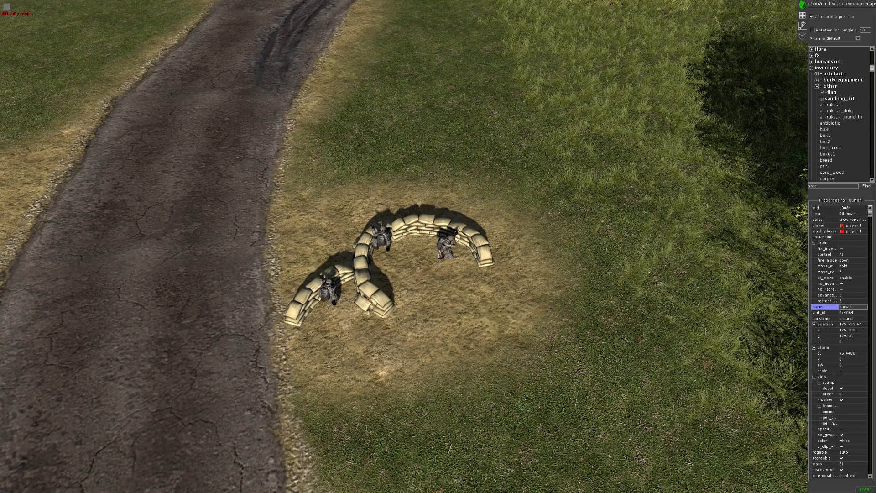
drag(447, 249, 440, 259)
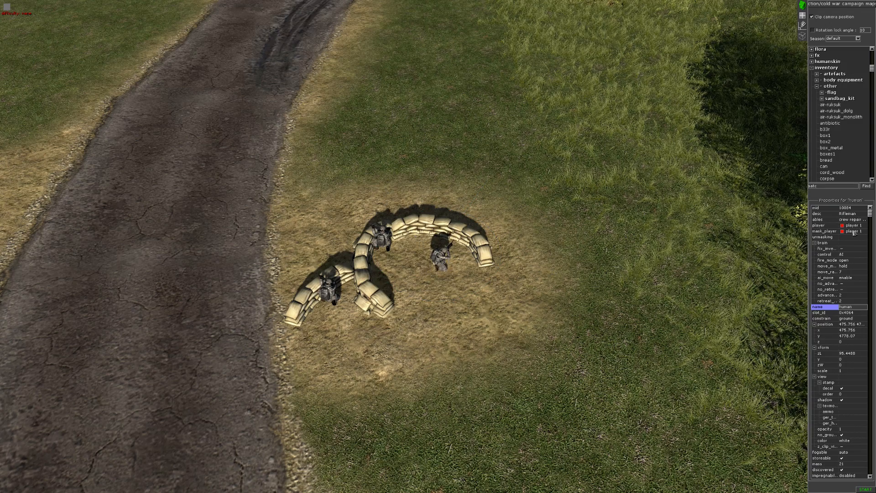
- Check which player the riflemen at the sandbag positions are assigned to
click(856, 226)
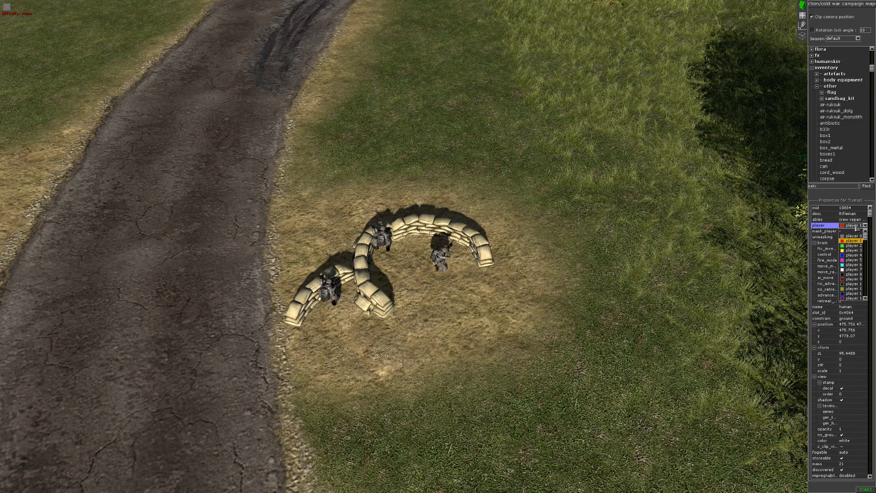
click(856, 226)
click(370, 160)
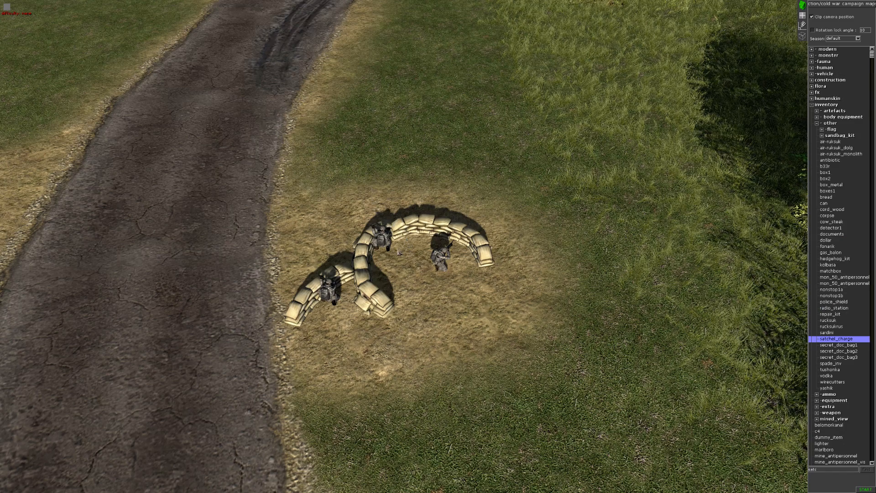
click(388, 247)
click(332, 293)
middle_drag(325, 301, 166, 343)
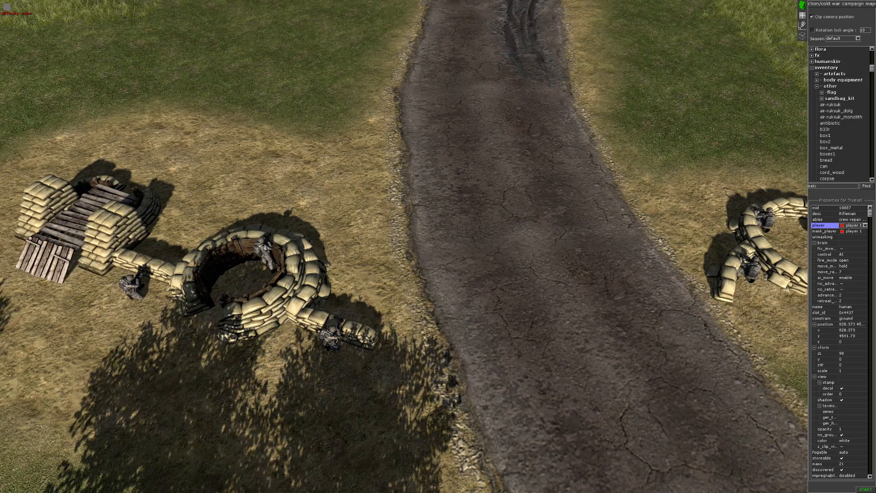
click(516, 247)
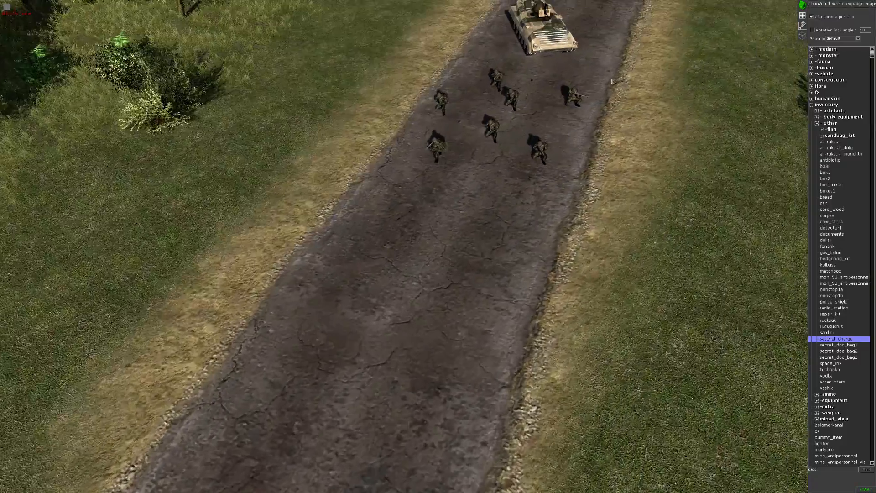
- Check the player assignment of a grenadier in the squad in front of the armoured vehicle on the road
middle_drag(613, 81, 615, 302)
click(614, 311)
click(851, 225)
click(854, 226)
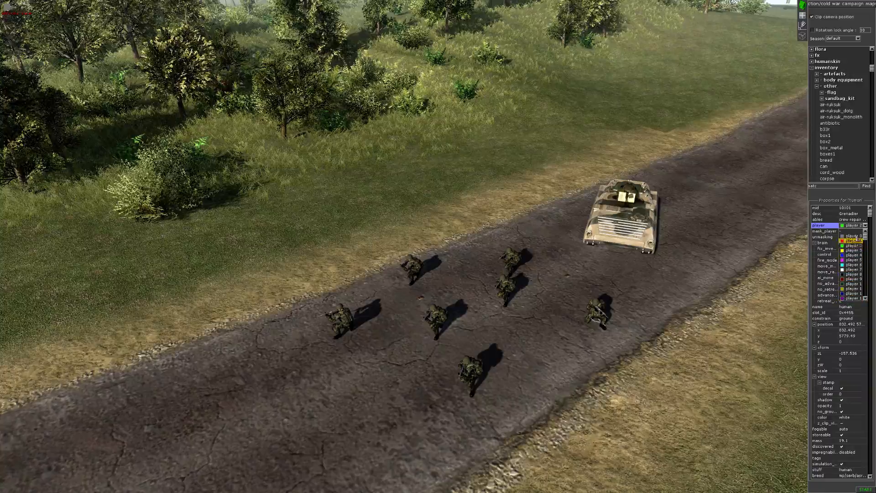
click(851, 246)
click(739, 301)
middle_drag(740, 301, 651, 330)
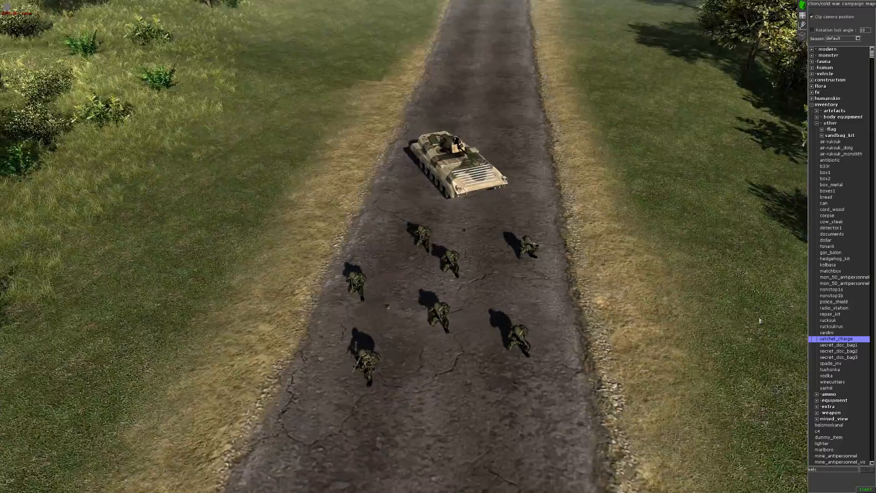
- Return to the game view and review the road and outposts as player 1
key(F1)
scroll(650, 331, down, 3)
scroll(651, 332, down, 5)
scroll(628, 382, up, 4)
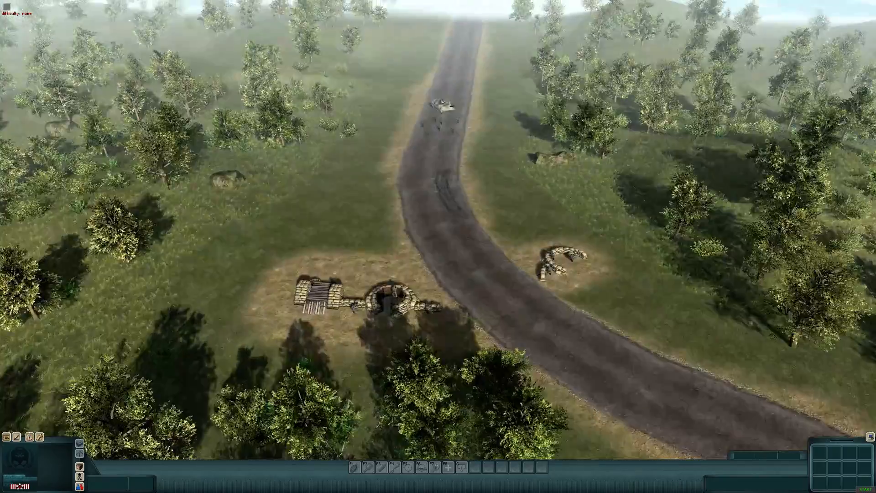
scroll(689, 343, down, 2)
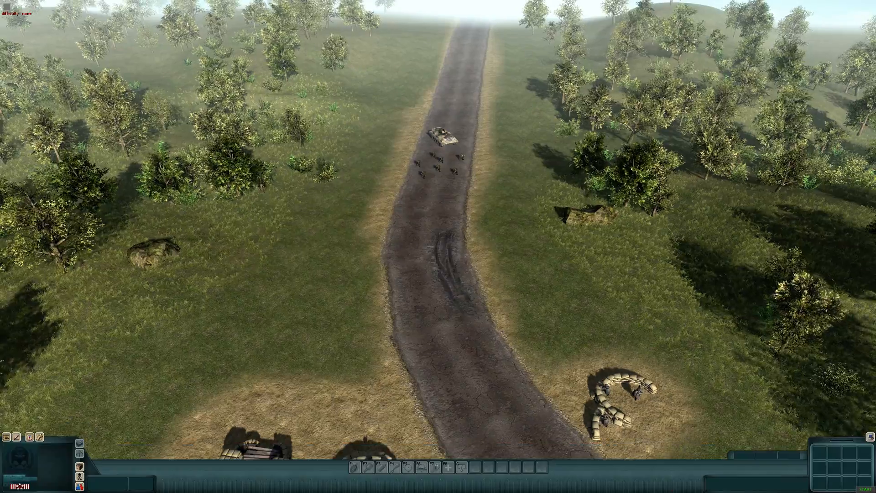
key(Right)
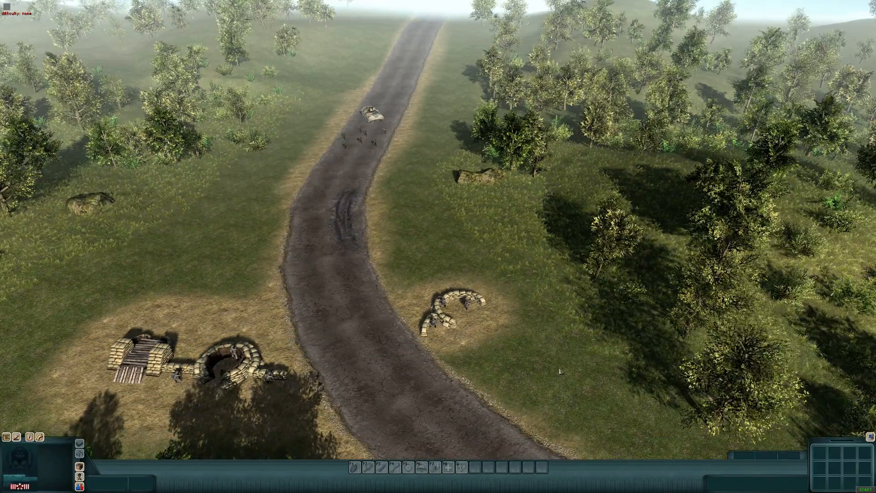
key(1)
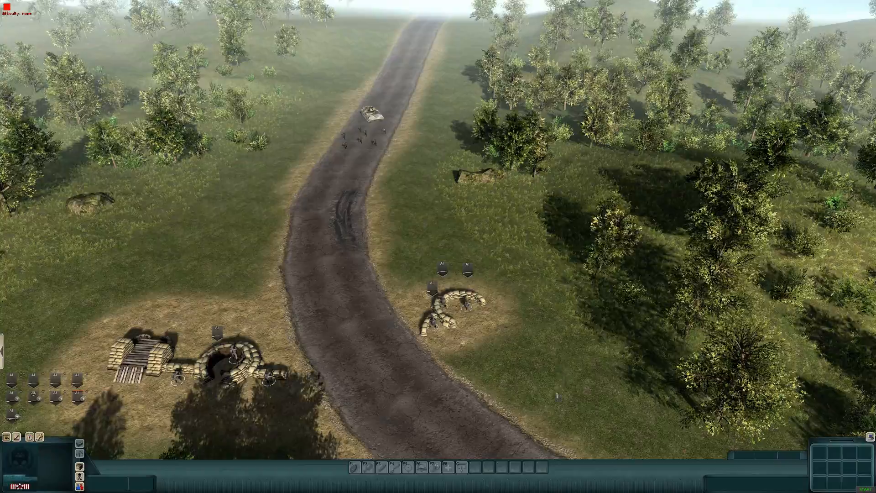
middle_drag(510, 354, 446, 206)
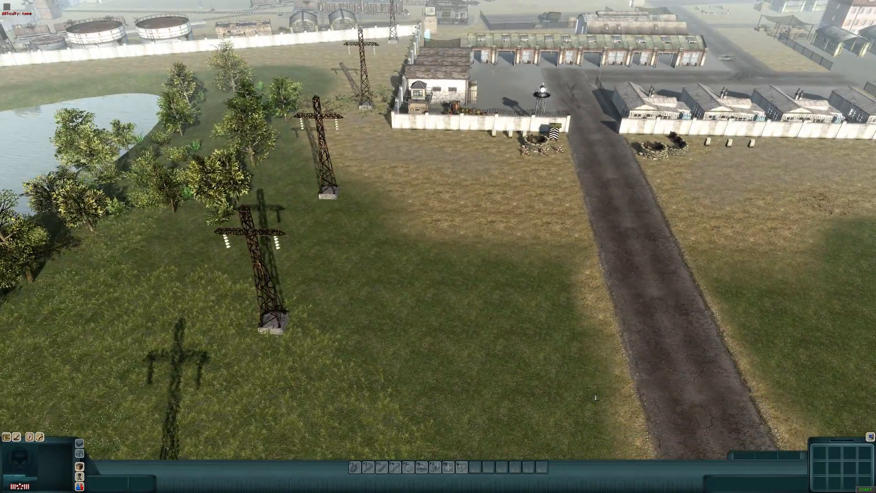
- Collapse the inventory category in the entity library and expand vehicle, modern, air, plane and usa
key(F2)
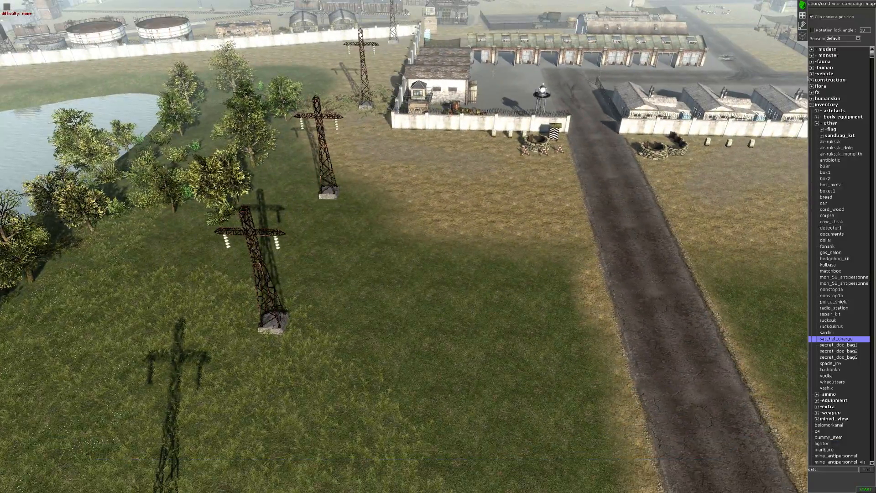
click(812, 104)
key(F1)
key(F2)
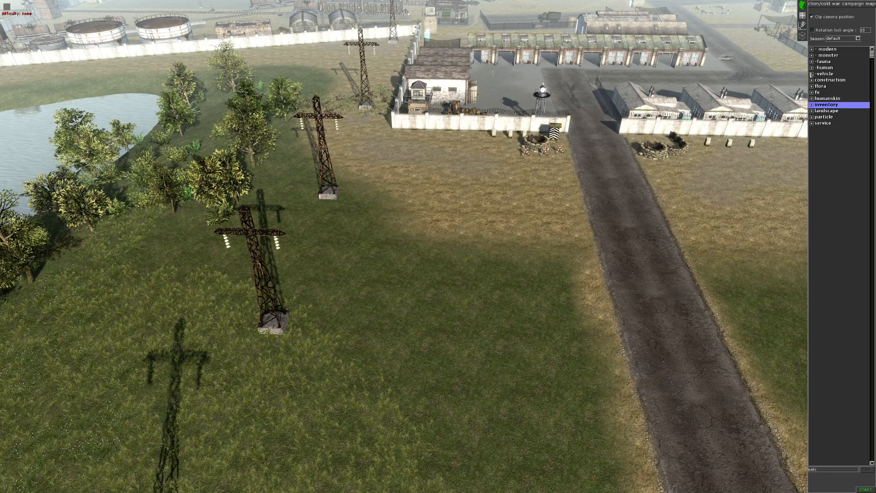
click(812, 74)
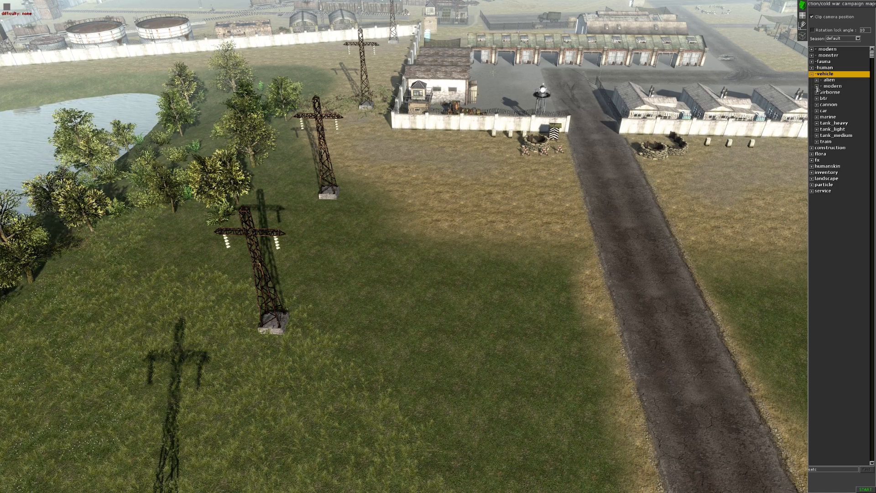
click(817, 86)
click(823, 93)
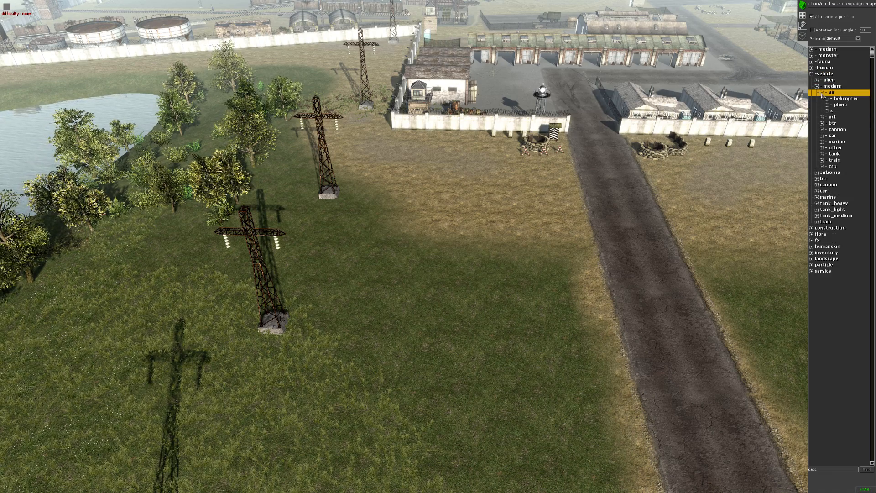
click(827, 105)
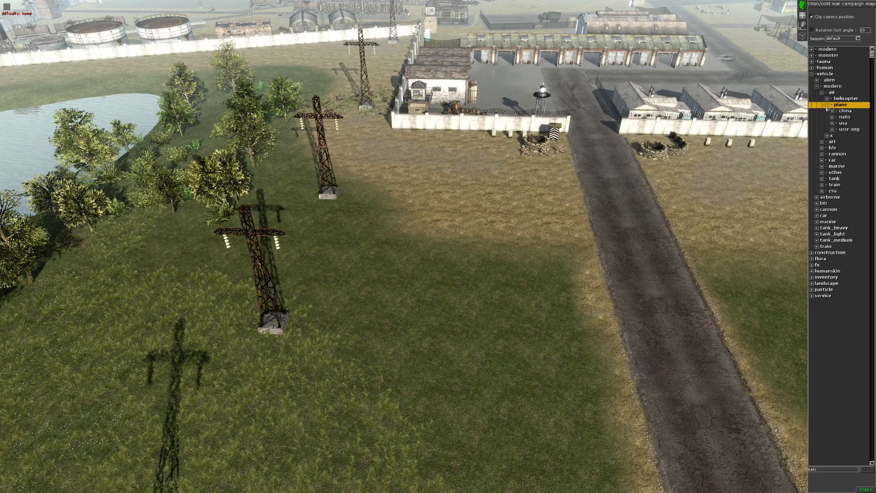
click(833, 124)
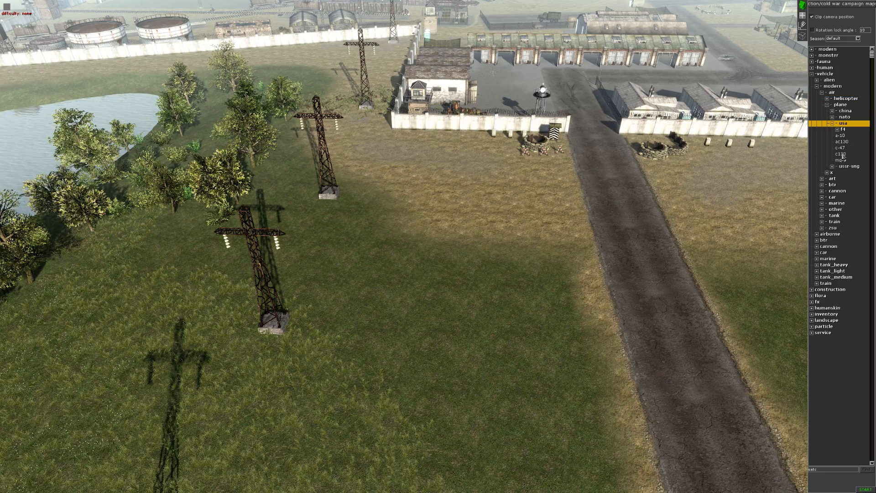
- Place one a-10 plane on the grass beside the road outside the walled base
click(841, 136)
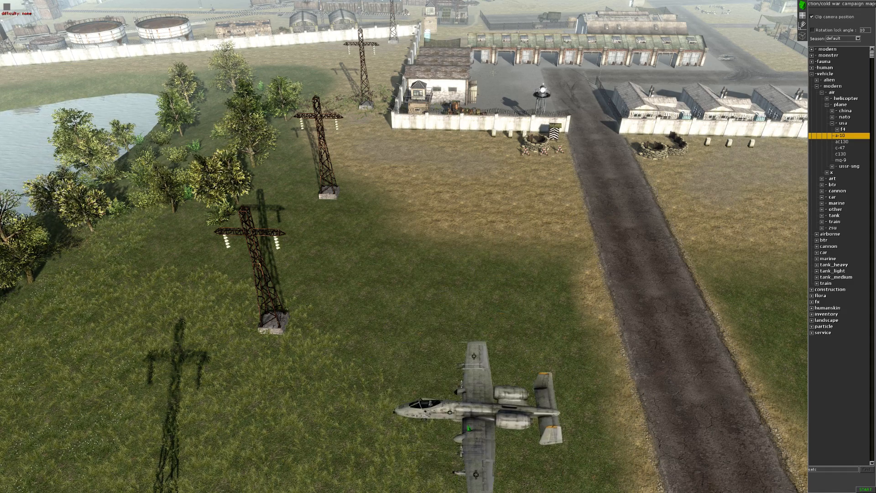
key(Down)
key(Up)
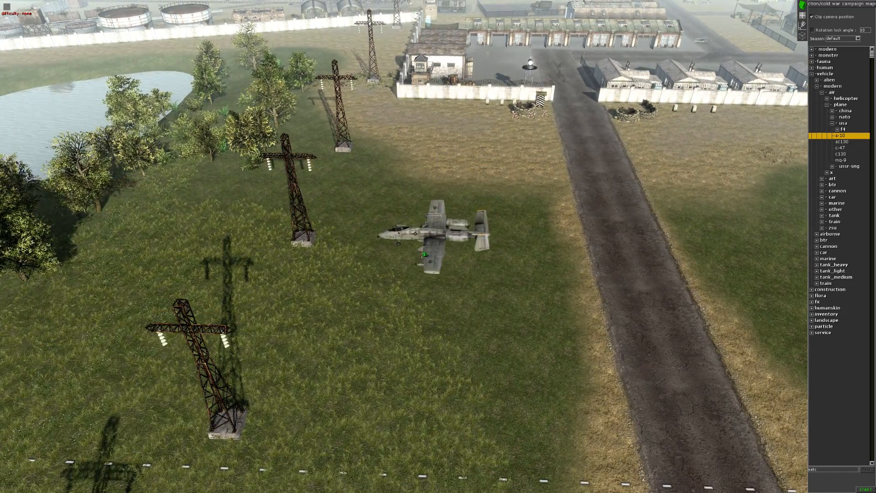
click(443, 372)
right_click(441, 280)
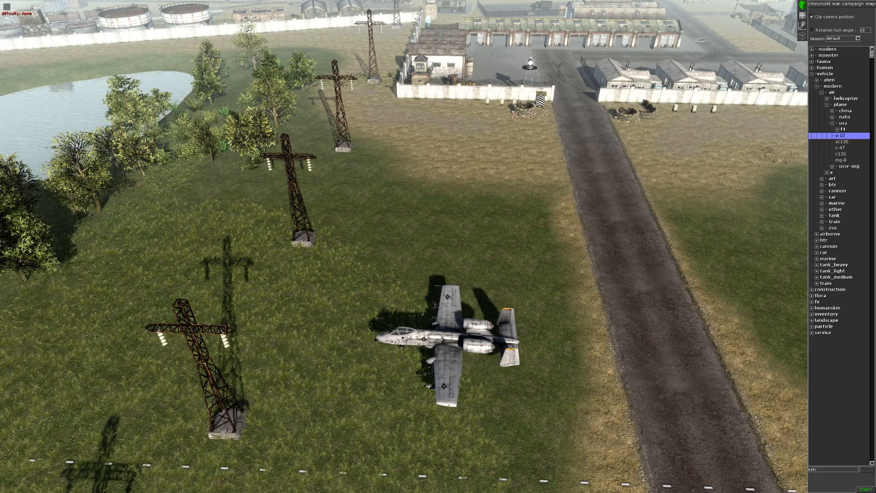
- Rotate the a-10 to point toward the walled base and adjust its position beside the road
click(449, 340)
drag(453, 330, 497, 335)
drag(517, 216, 479, 224)
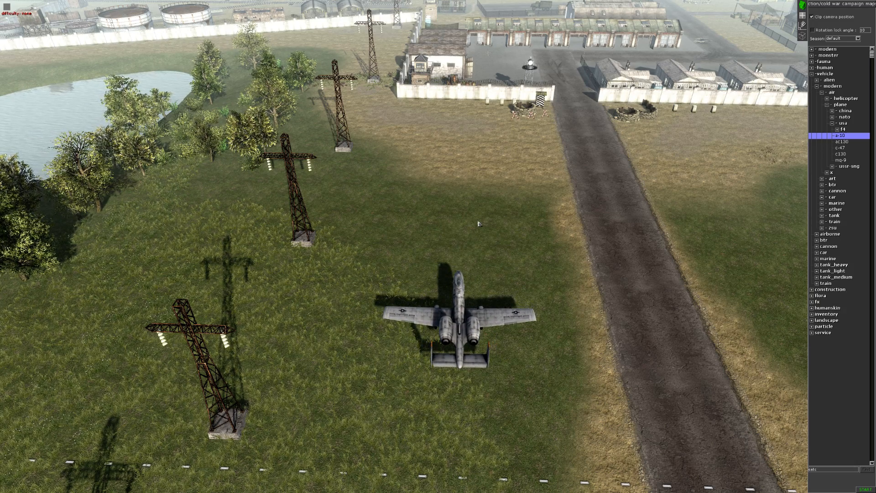
middle_drag(534, 259, 502, 265)
drag(500, 264, 410, 318)
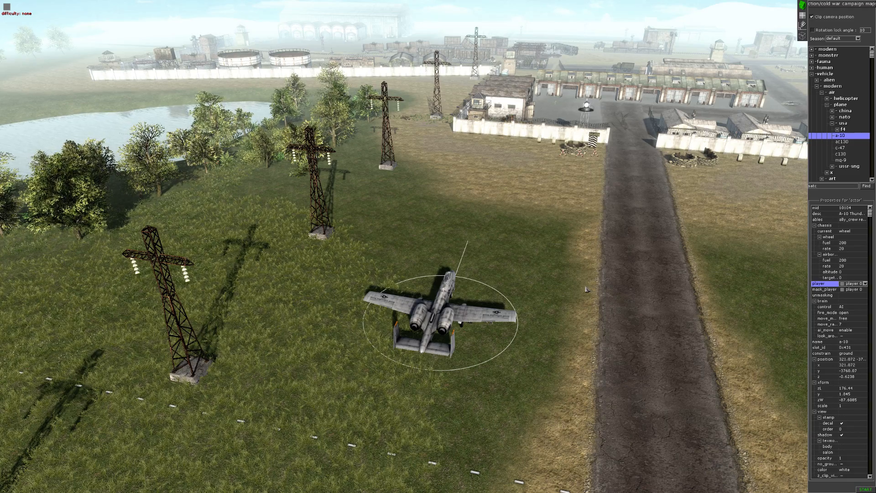
- Add a tag to the selected a-10 plane and deselect it
key(t)
middle_drag(587, 290, 572, 120)
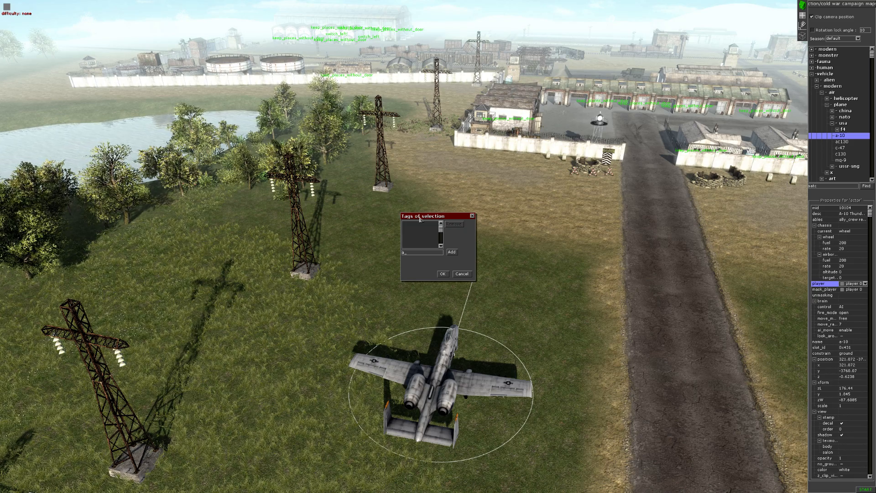
key(Return)
key(Return)
drag(422, 220, 499, 251)
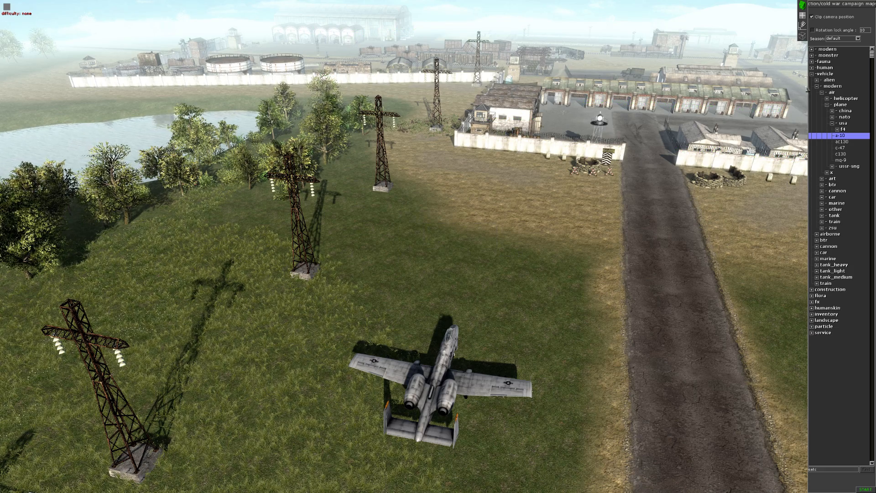
- Collapse the modern and vehicle categories in the entity library, and expand human, mp and usaf down to the pilot entries
click(817, 86)
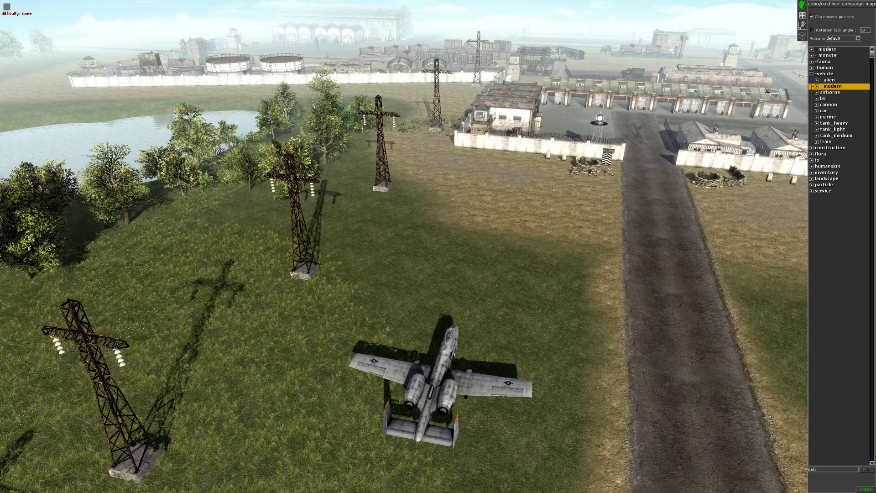
click(812, 74)
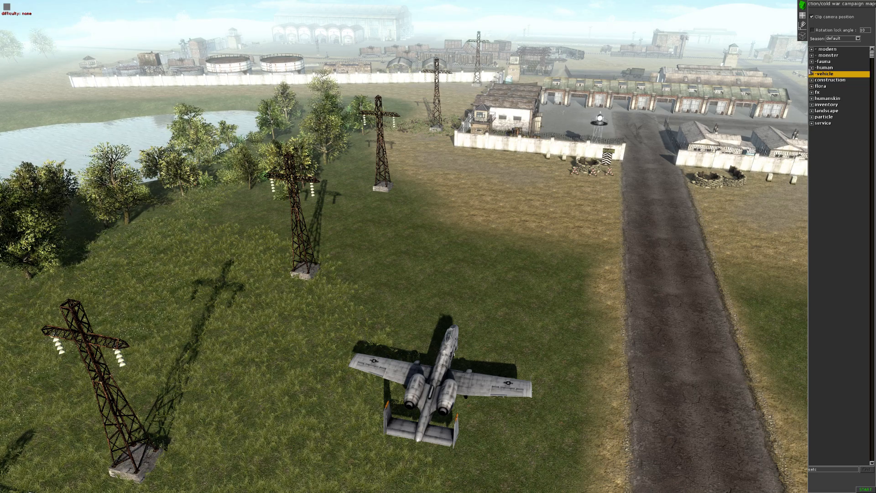
click(812, 68)
click(818, 99)
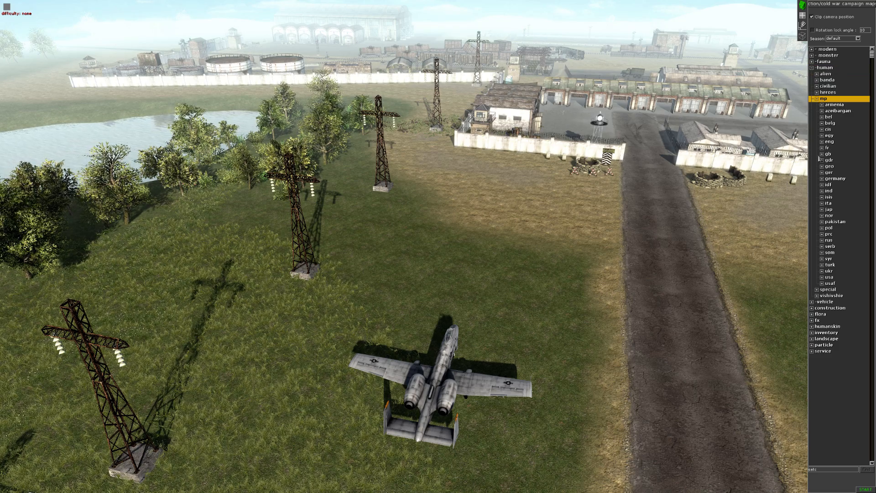
click(822, 283)
scroll(842, 388, down, 15)
scroll(843, 430, down, 3)
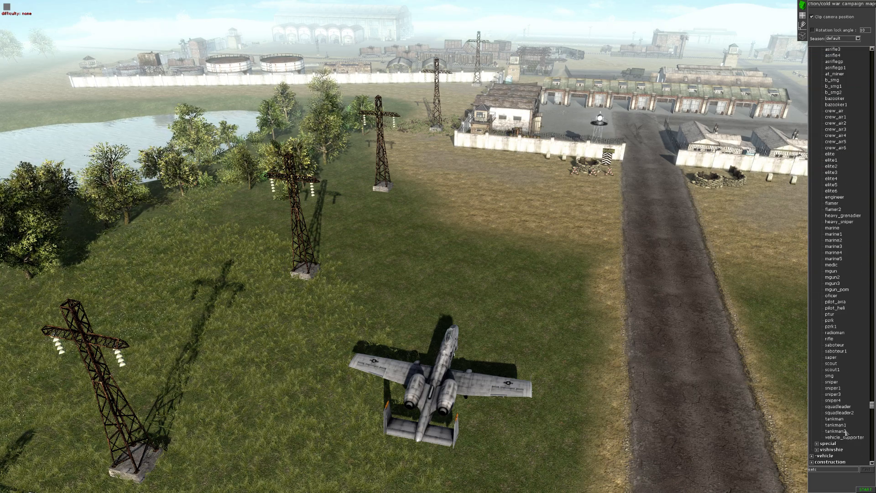
- Place a pilot_avia soldier beside the a-10's nose and assign both the soldier and the plane to player 1
click(835, 302)
click(480, 340)
drag(491, 326, 430, 392)
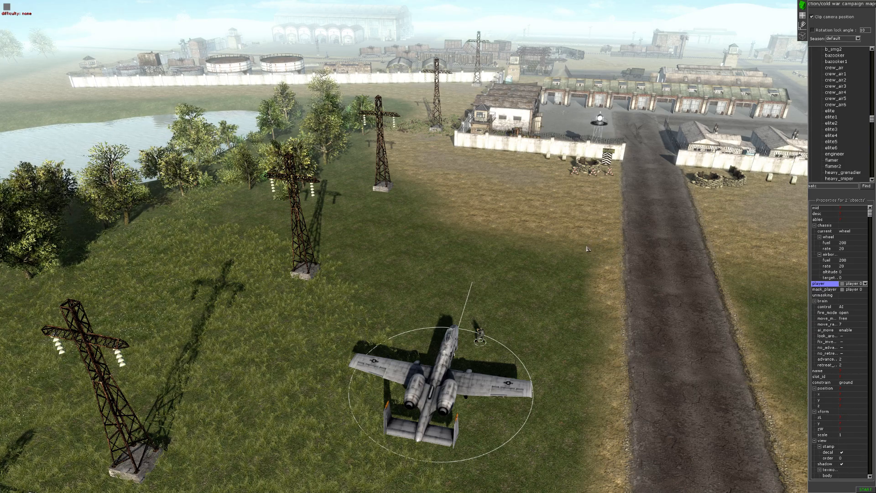
click(857, 283)
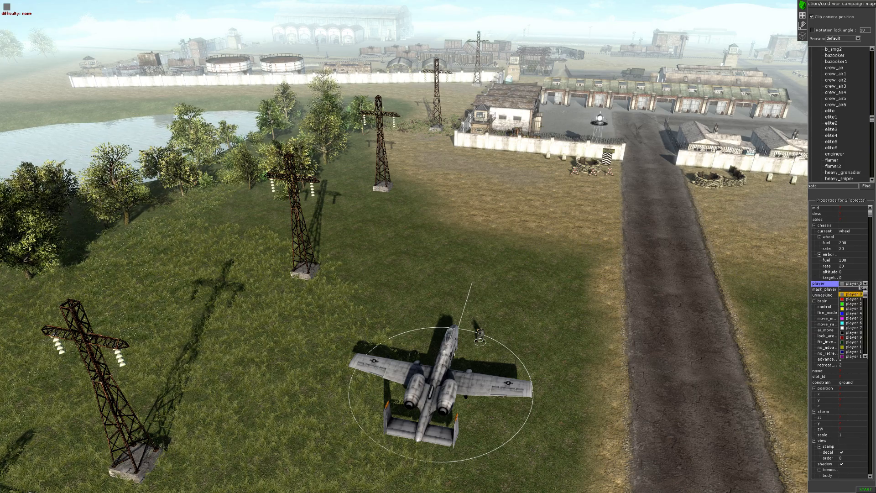
click(830, 297)
click(310, 261)
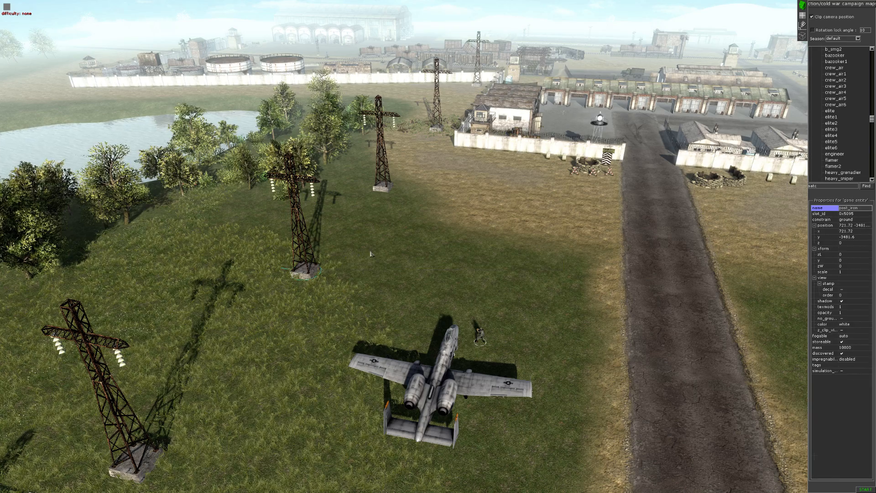
- Order the fighter pilot to board the a-10 in the game view
click(455, 250)
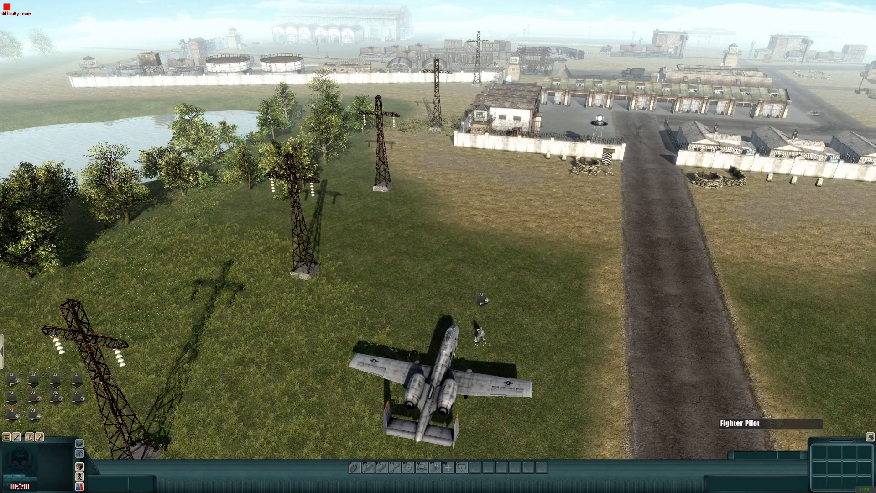
click(480, 336)
click(452, 339)
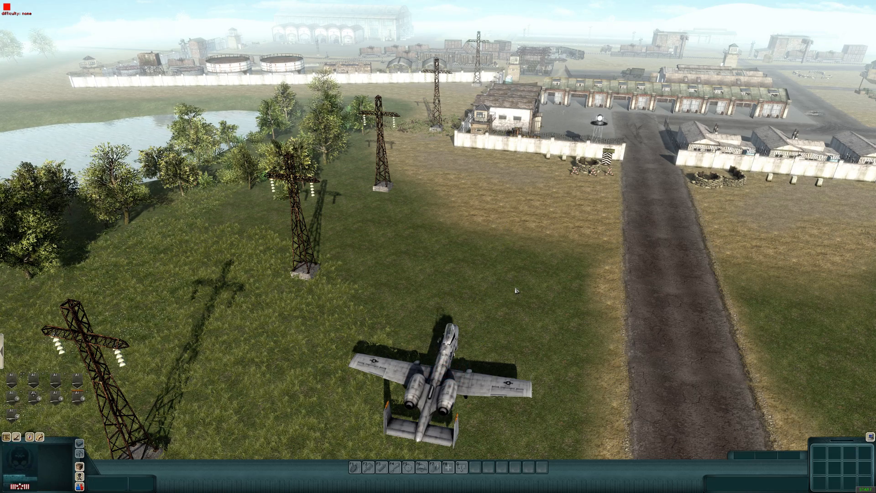
- Set the a-10's current chassis to airborne and its altitude to 15 in the entity editor
key(F2)
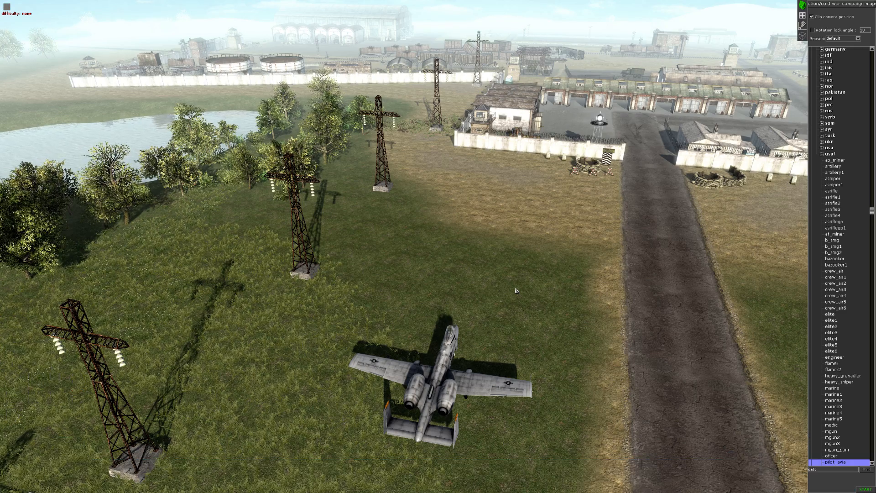
click(462, 340)
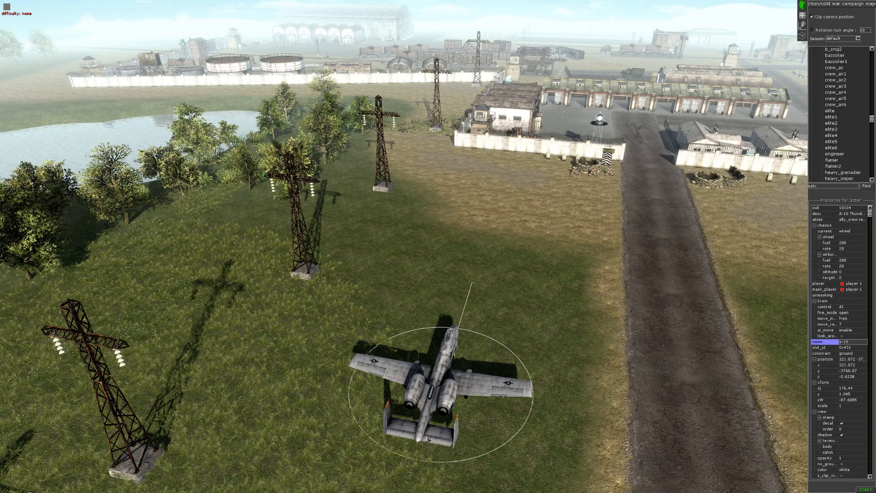
click(504, 275)
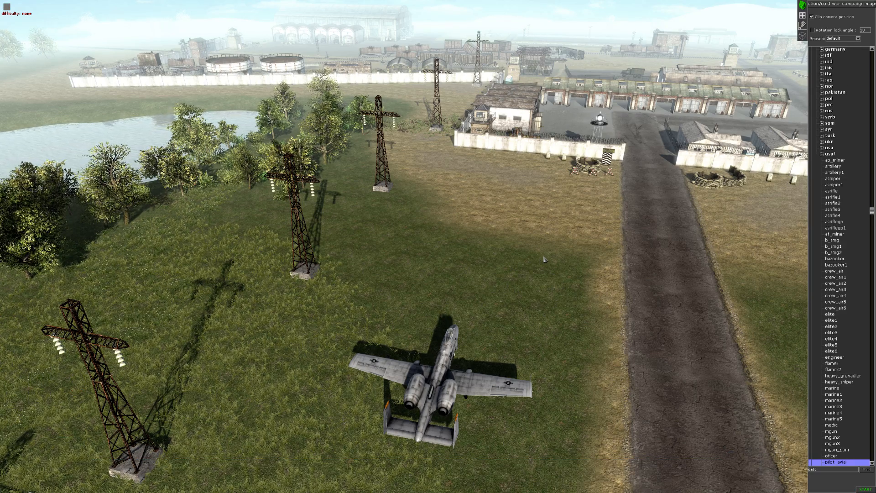
click(458, 379)
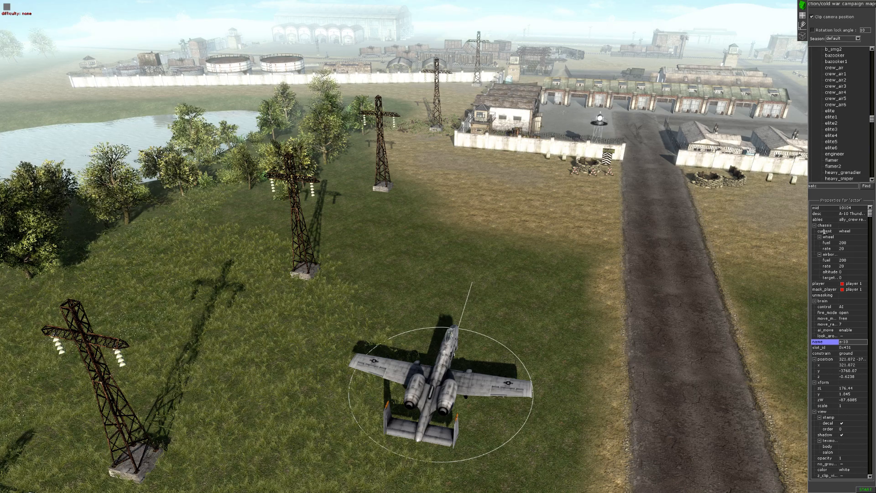
click(851, 232)
click(850, 238)
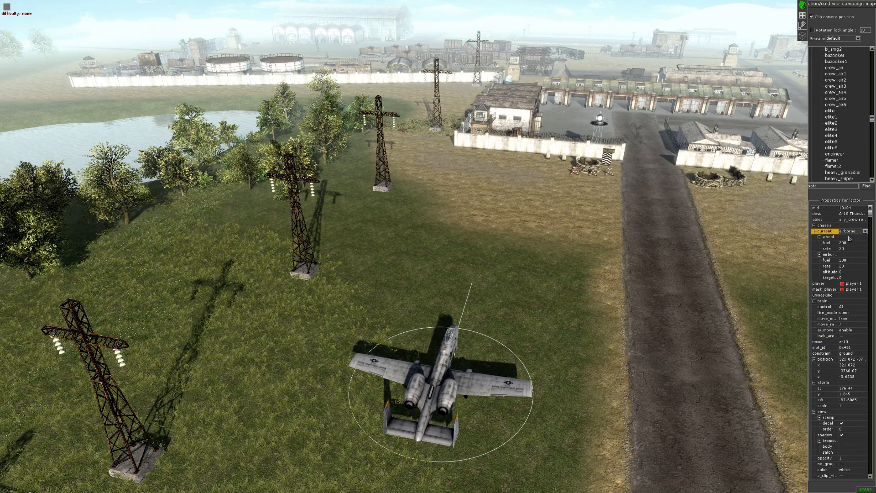
click(847, 272)
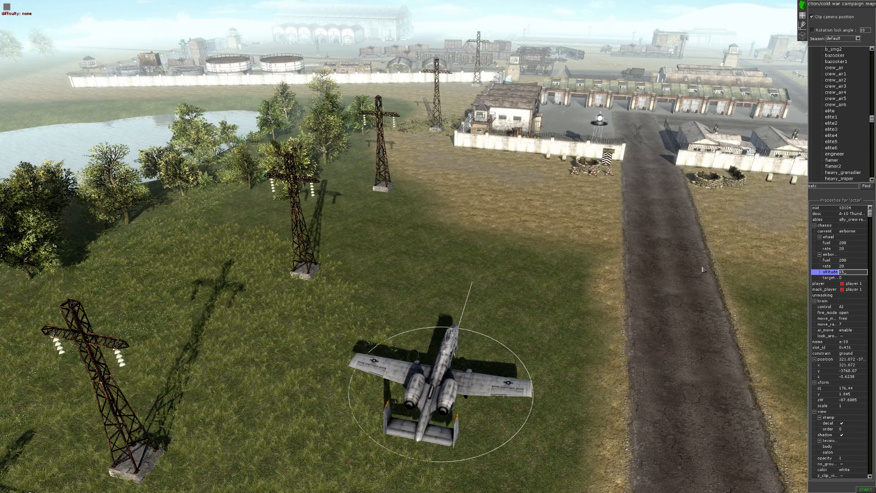
text(15)
key(Return)
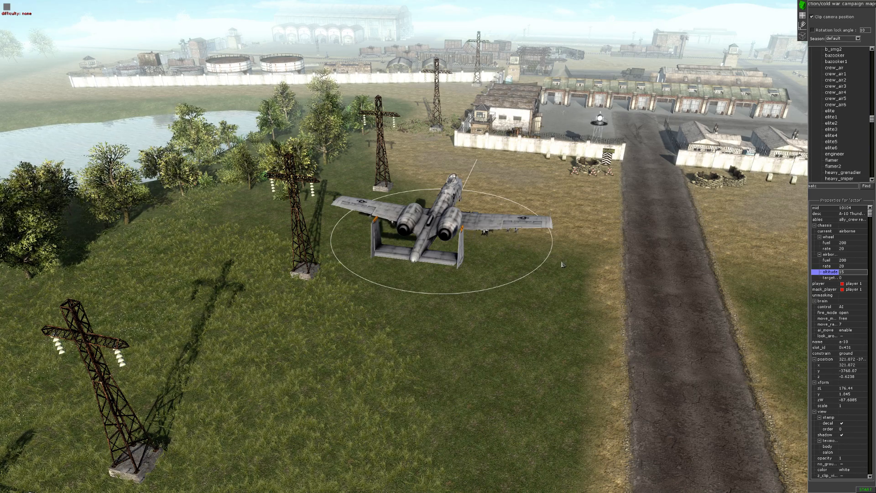
- Switch to the mission editor's waypoint mode and add a waypoint group named a10
middle_drag(569, 264, 375, 267)
drag(401, 258, 361, 286)
mouse_move(362, 287)
middle_down()
mouse_move(384, 278)
mouse_move(461, 302)
mouse_move(538, 297)
mouse_move(524, 219)
mouse_move(296, 186)
mouse_move(415, 100)
mouse_move(305, 183)
mouse_move(308, 228)
mouse_move(319, 188)
middle_up()
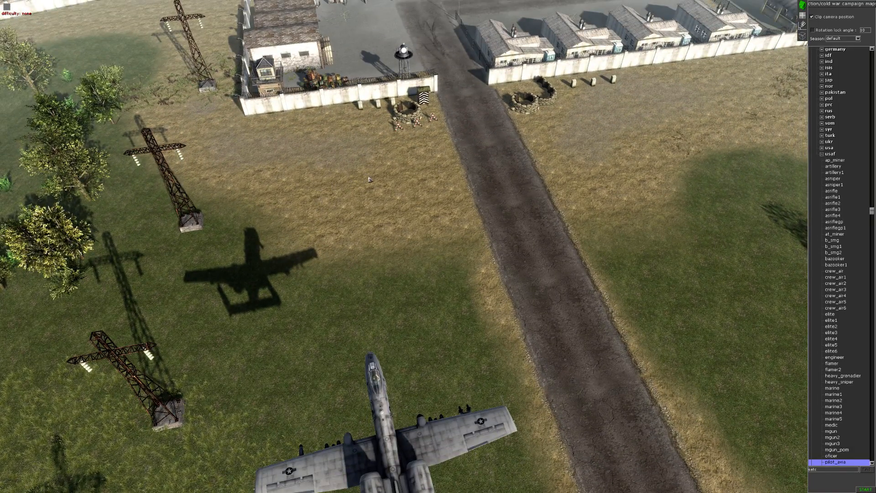
key(F3)
middle_drag(456, 179, 566, 179)
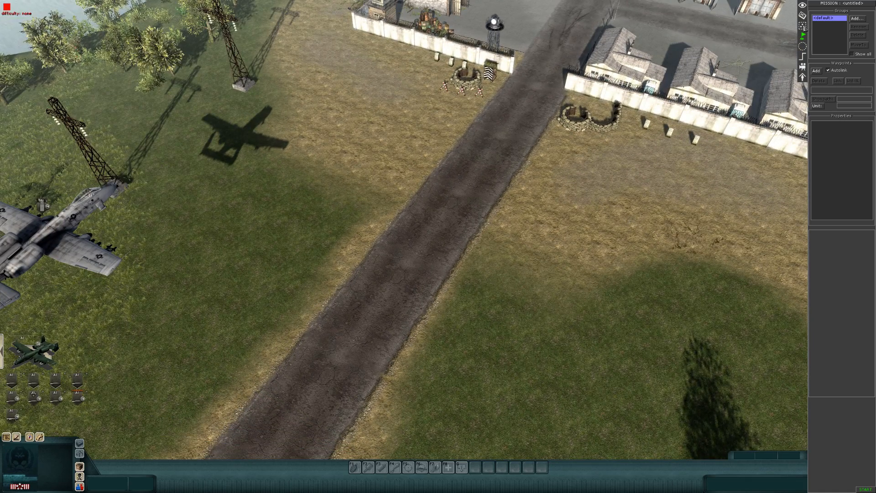
click(803, 15)
click(803, 36)
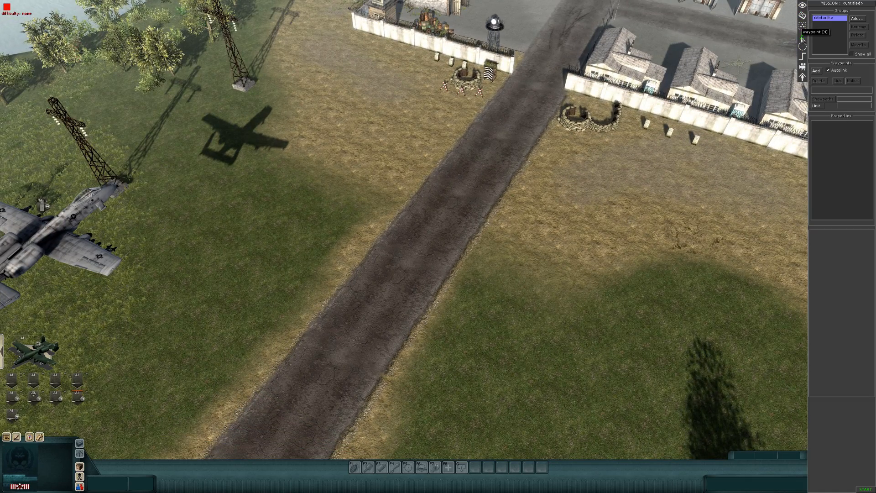
click(859, 19)
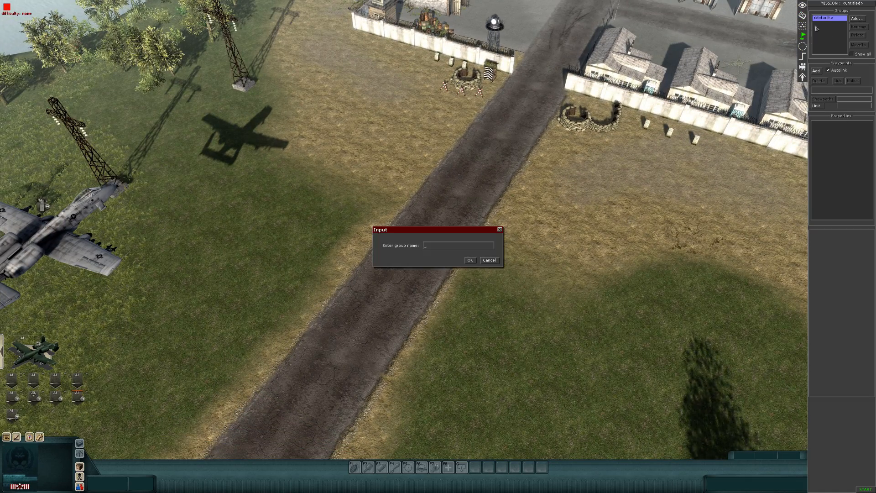
text(a10)
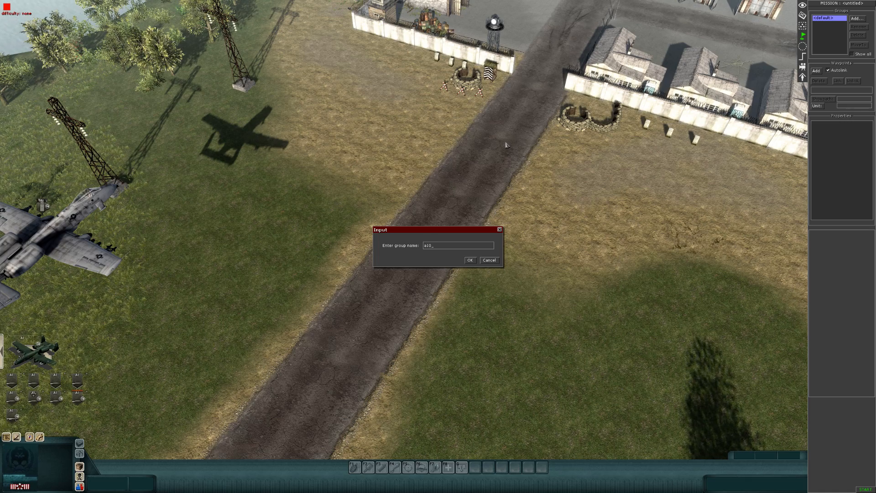
key(Return)
- Place the first waypoint of the a10 group on the grass just ahead of the plane's nose and adjust its position
middle_drag(251, 242, 350, 227)
middle_drag(242, 215, 359, 213)
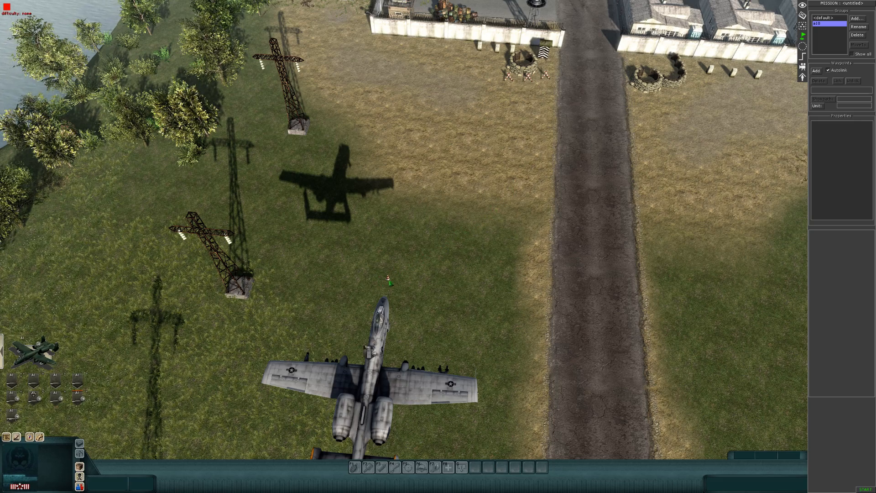
click(394, 269)
middle_drag(418, 257, 475, 175)
drag(391, 275, 411, 266)
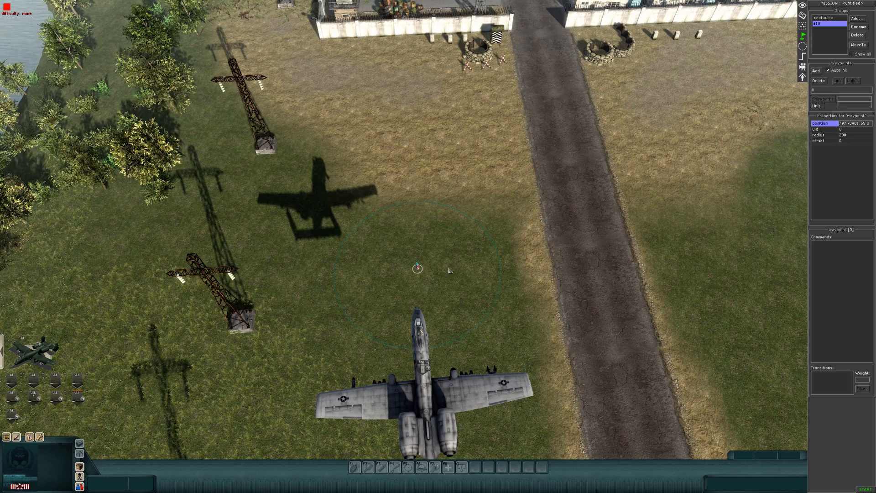
- Add a second waypoint on the road by the sandbag outposts and a third farther along the road, using Autolink
click(816, 72)
key(Up)
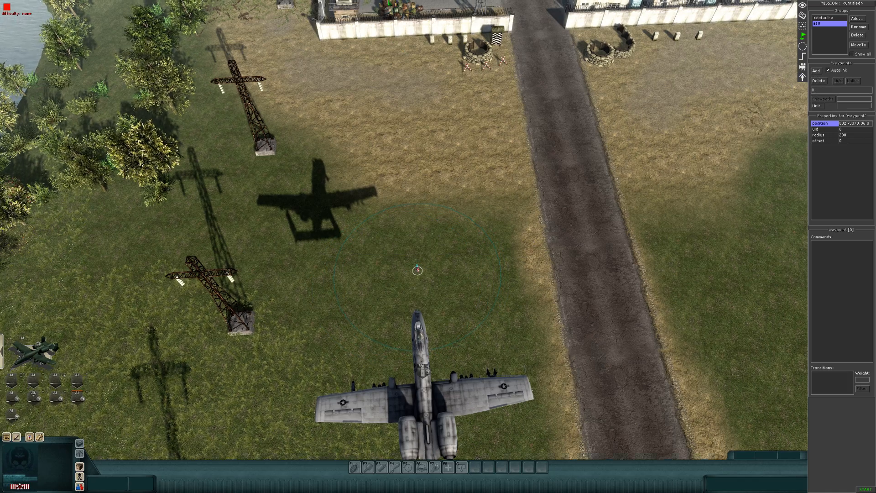
key(Up)
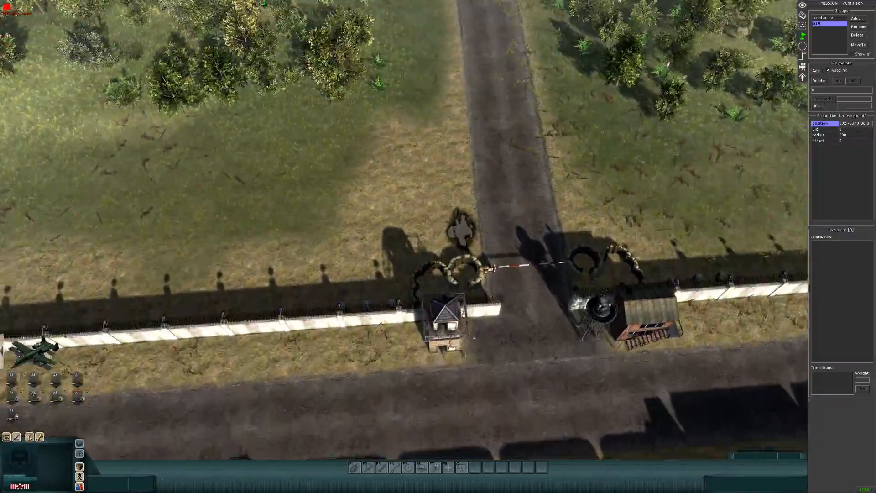
key(Up)
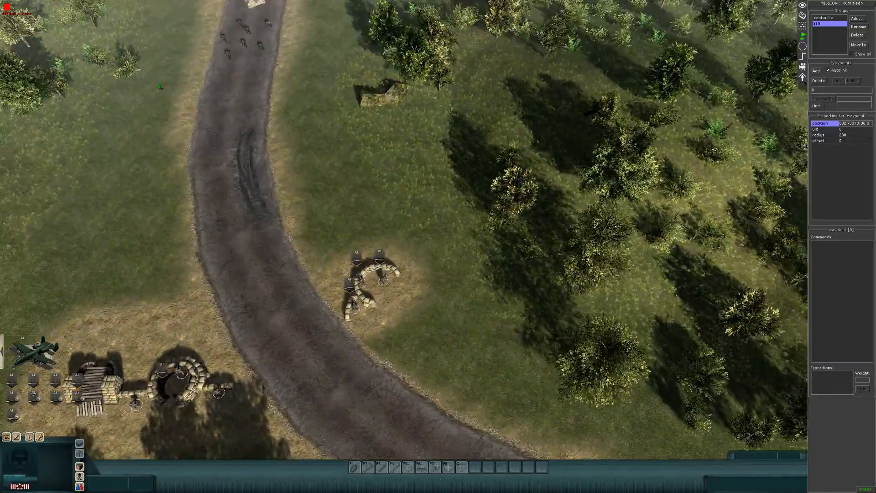
key(Down)
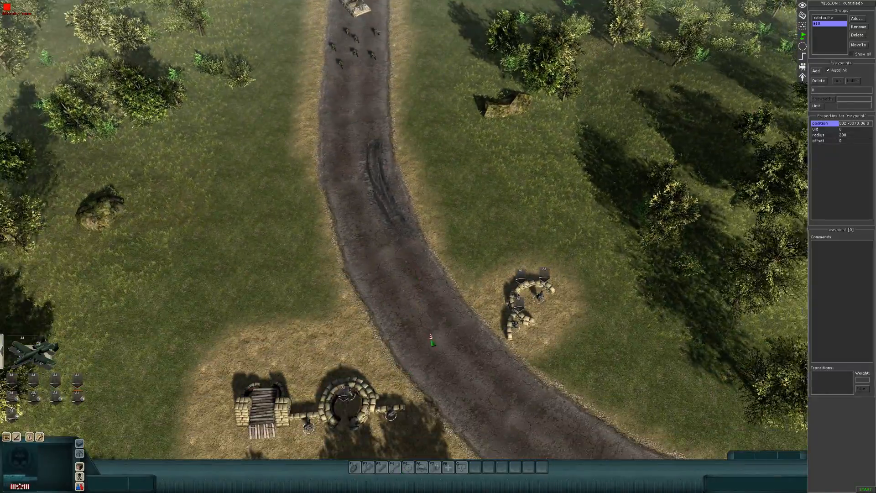
click(422, 362)
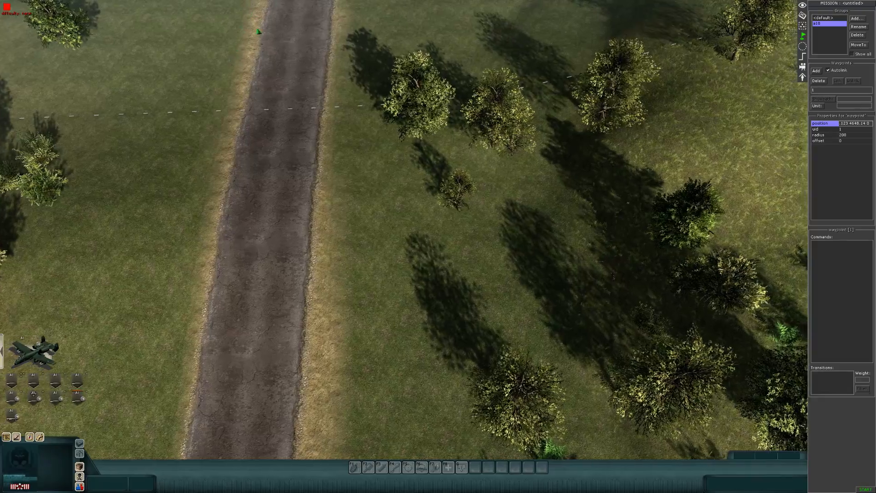
click(272, 71)
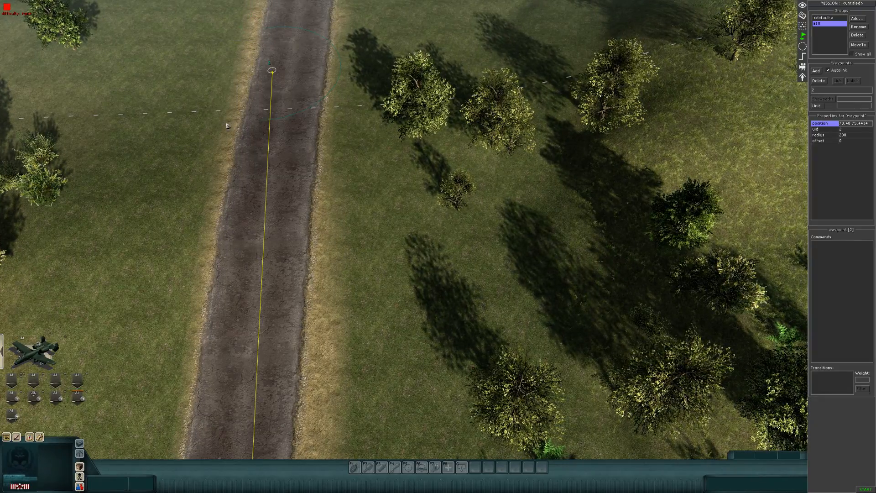
- Add a delete command to the last waypoint of the a10 group, and leave the waypoint deselected
right_click(822, 261)
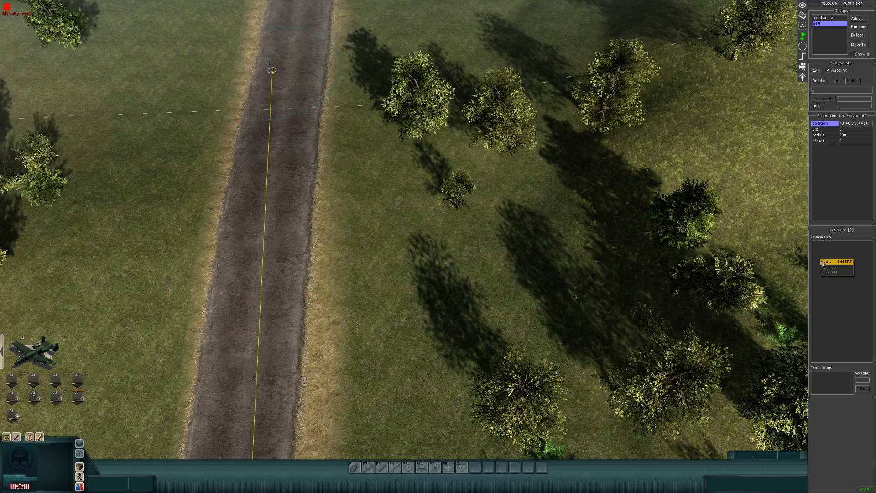
click(825, 261)
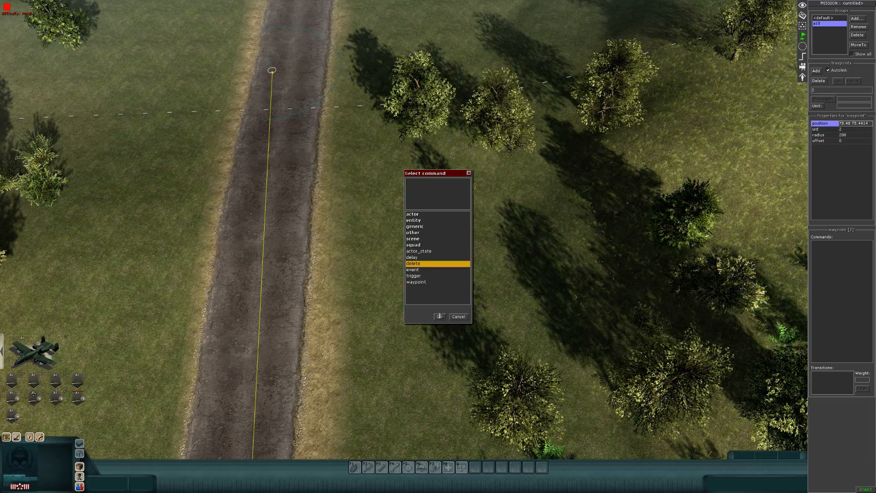
click(439, 316)
click(353, 422)
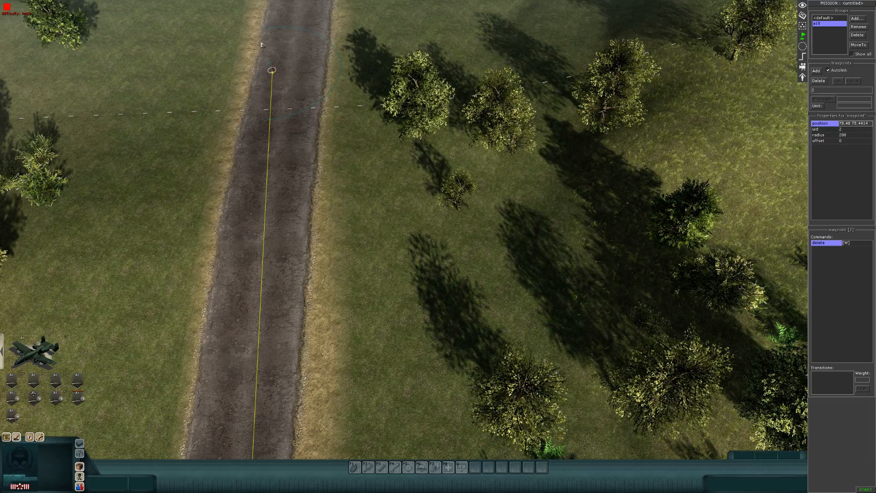
drag(354, 182, 327, 219)
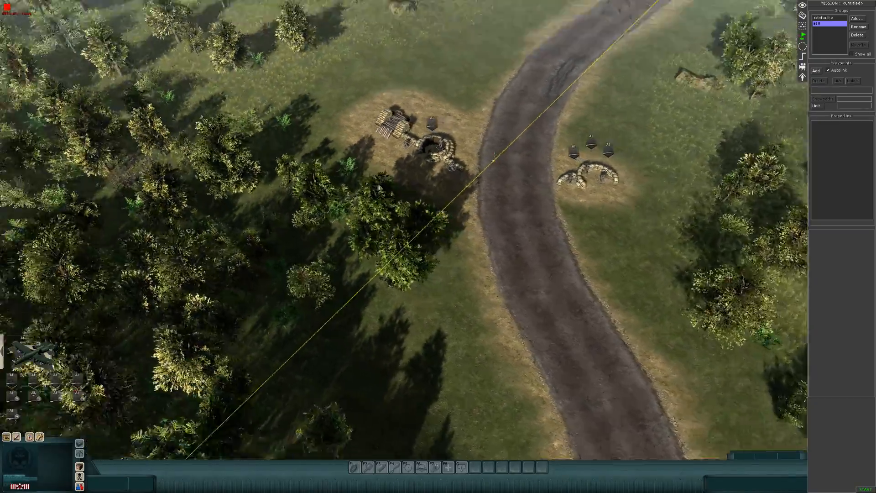
- Move the second a10 waypoint off the road onto the edge of the round sandbag emplacement, lining up the route with the units on the road
middle_drag(379, 187, 514, 235)
drag(456, 242, 344, 353)
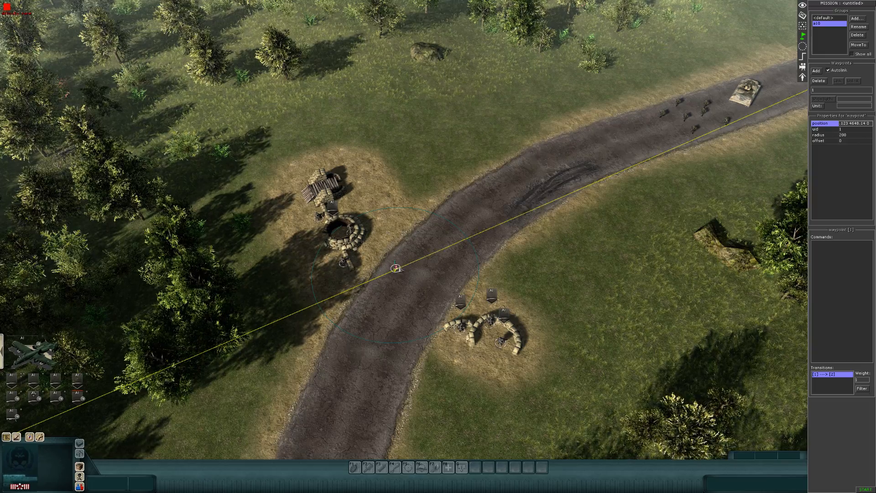
drag(396, 267, 365, 231)
middle_drag(387, 151, 402, 185)
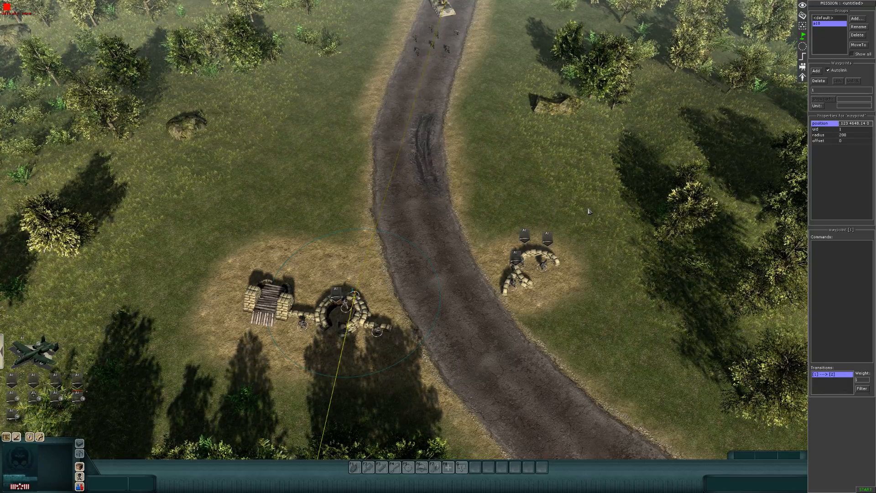
key(Down)
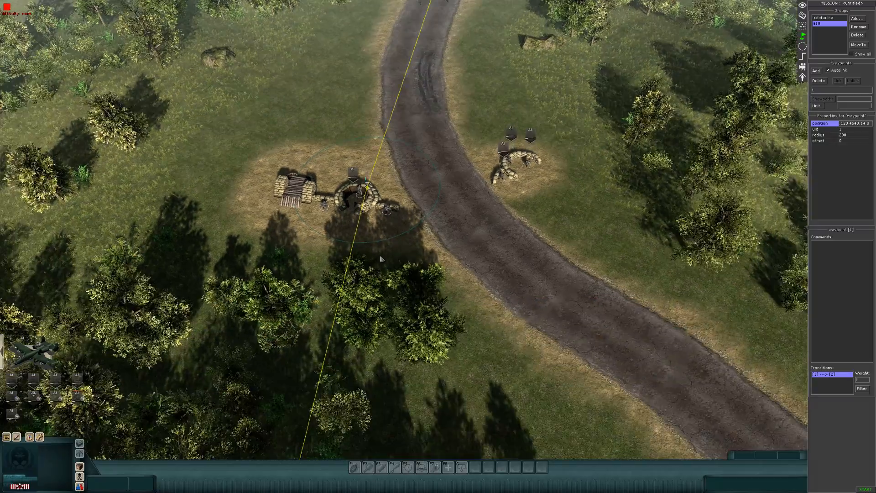
key(Up)
key(Down)
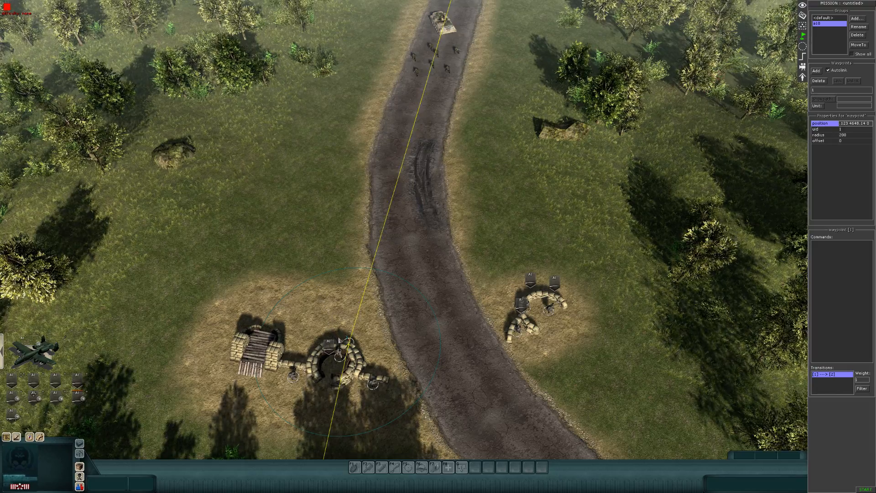
drag(344, 356, 353, 334)
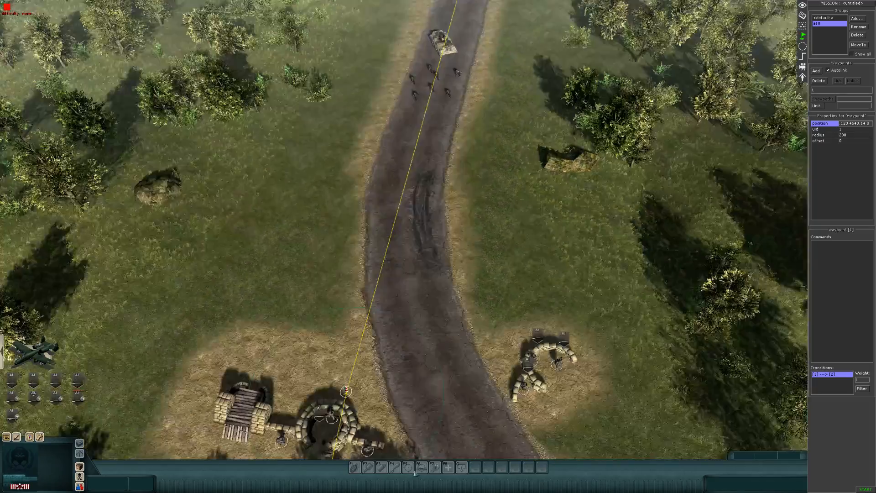
middle_drag(390, 200, 414, 187)
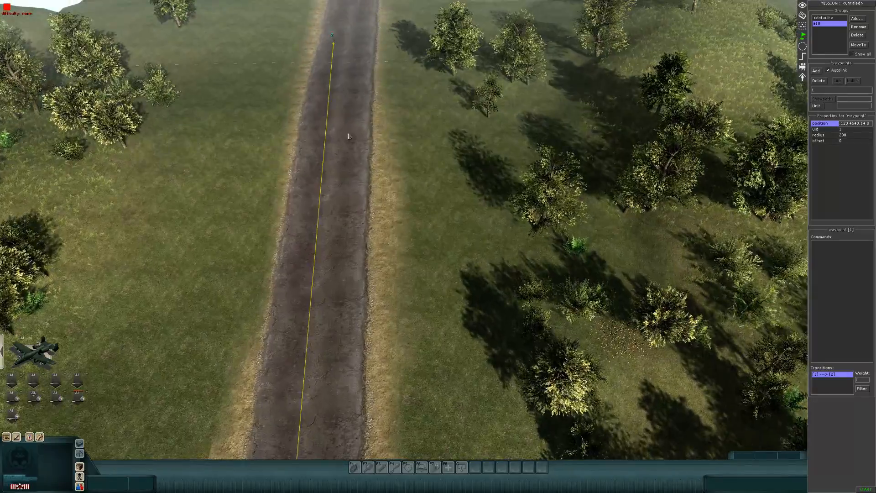
drag(334, 108, 364, 216)
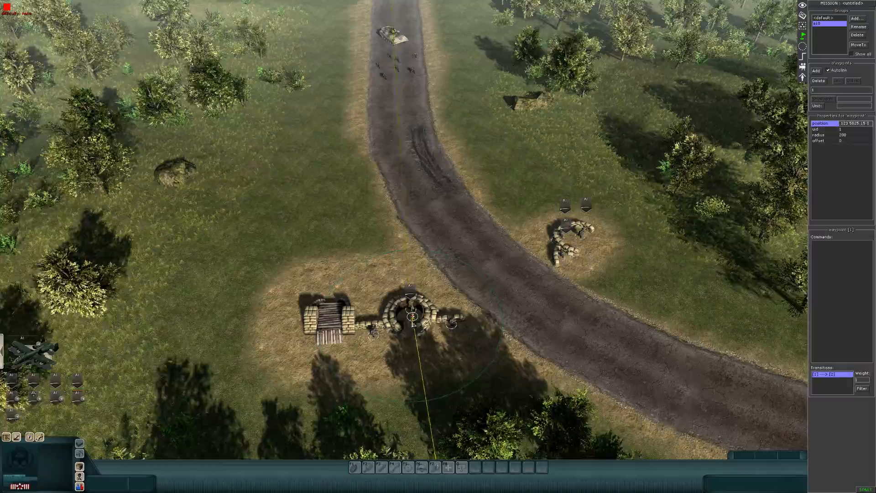
drag(417, 314, 420, 291)
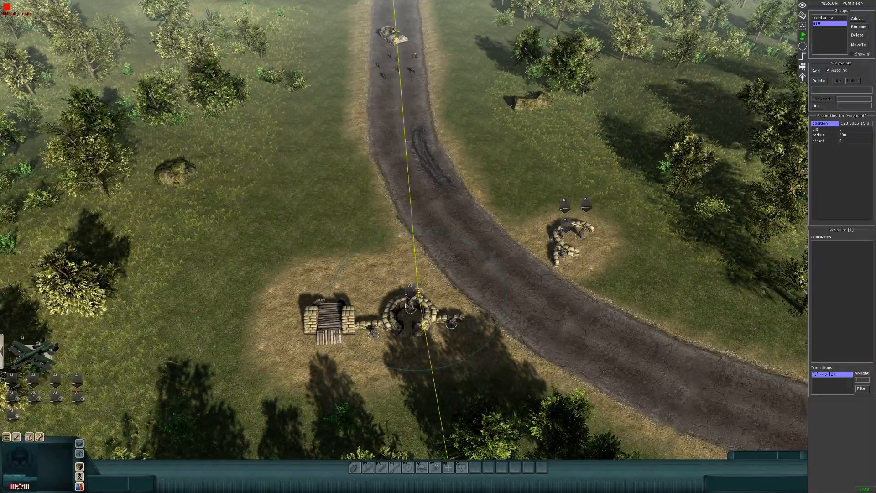
- Move the first a10 waypoint to just in front of the plane's nose, and leave the waypoint deselected
key(Down)
key(Down)
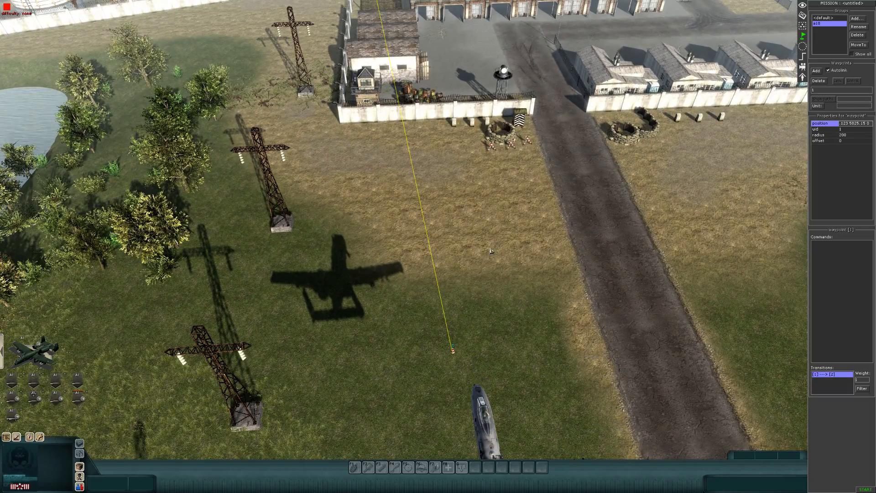
drag(450, 355, 431, 362)
key(Down)
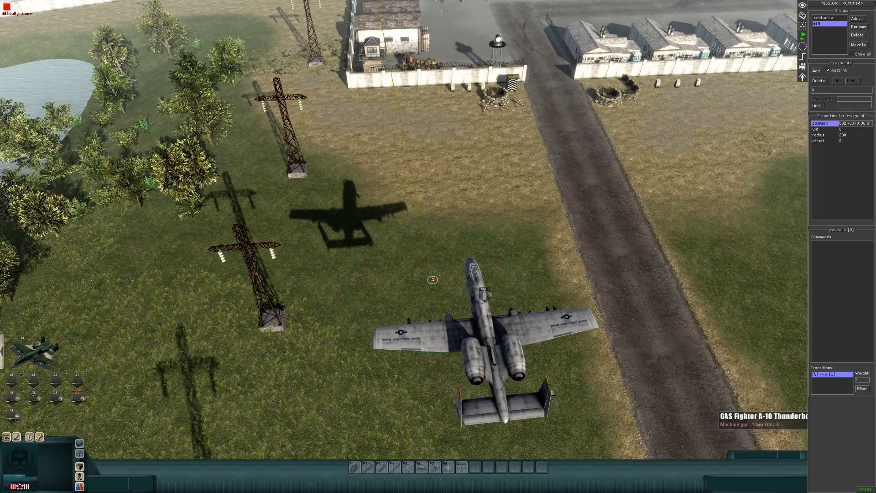
drag(445, 283, 479, 264)
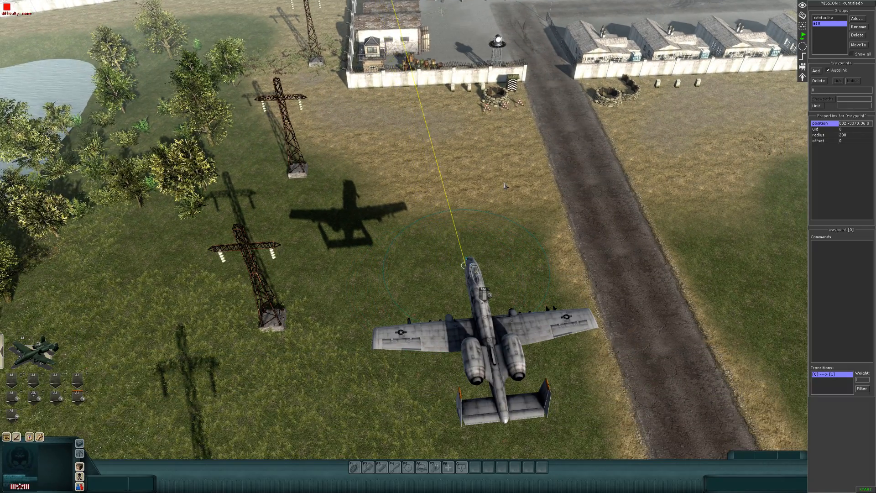
click(504, 184)
key(Up)
key(Down)
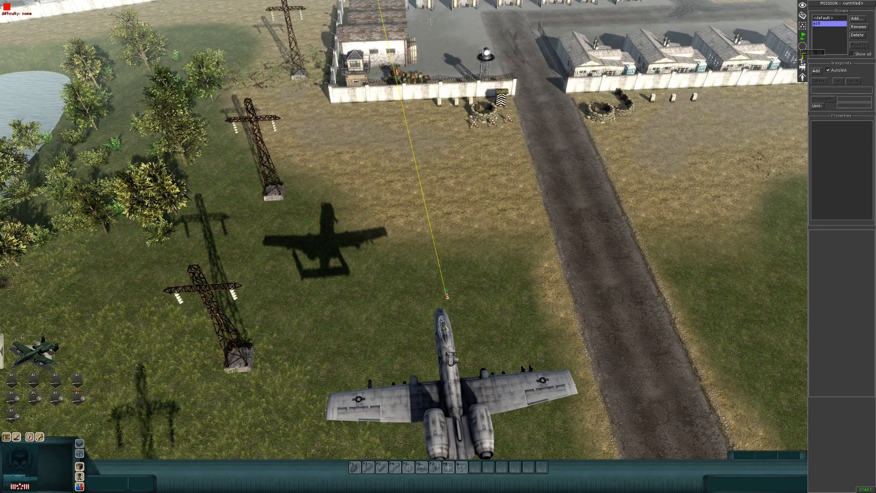
- Switch to the mission's triggers and add a new trigger named a10
click(803, 57)
right_click(826, 77)
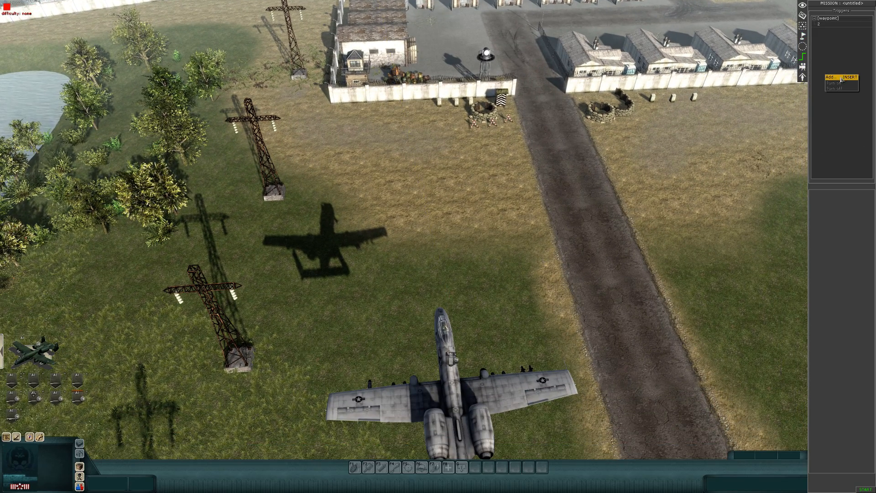
click(840, 78)
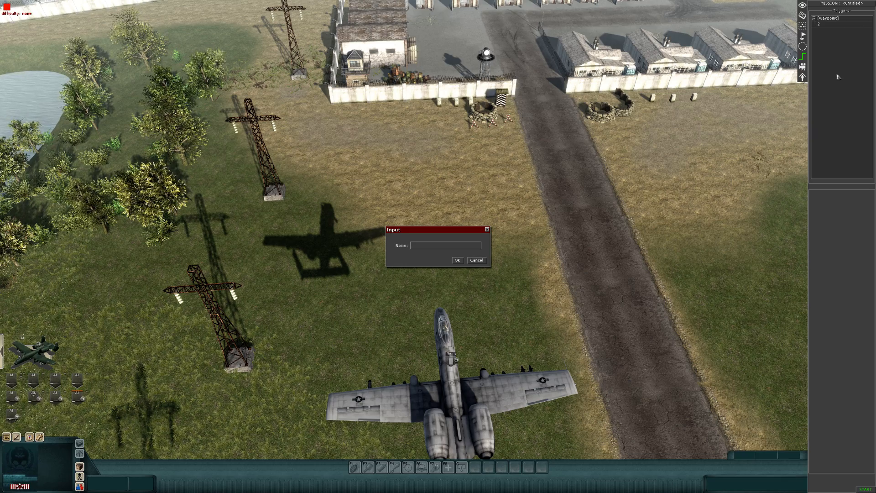
key(Return)
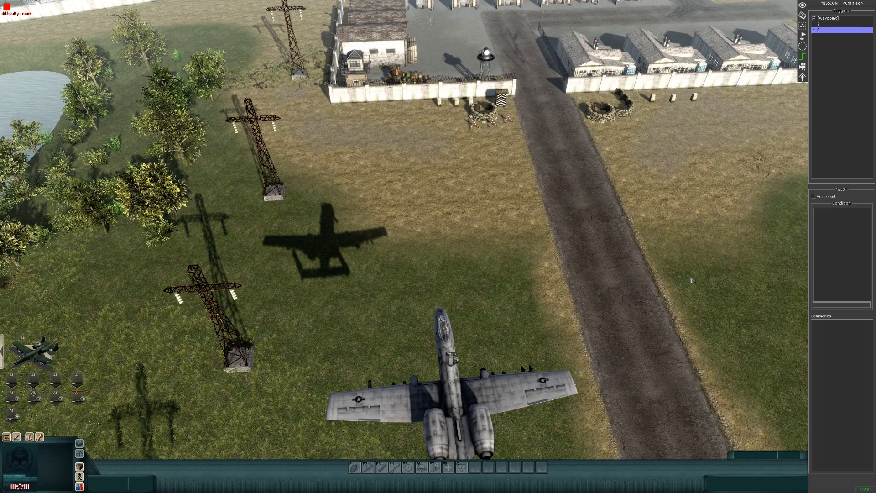
- Add a waypoint command to the a10 trigger
right_click(838, 350)
click(841, 350)
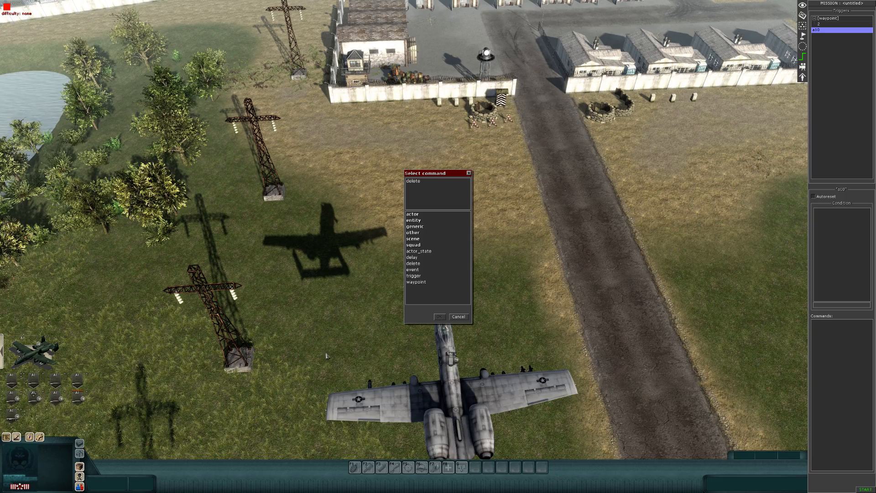
click(416, 282)
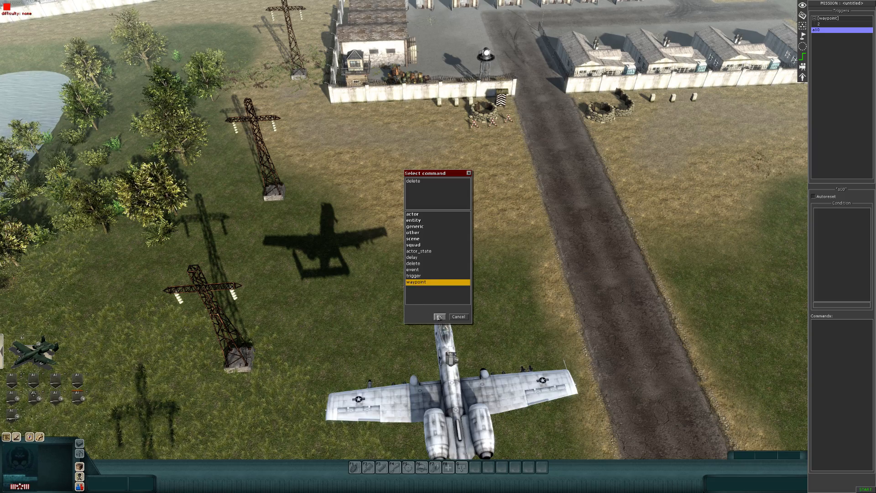
click(440, 317)
- Set the waypoint command's actor tag to a10 and its waypoint to 0, and accept the properties
middle_drag(561, 169, 383, 214)
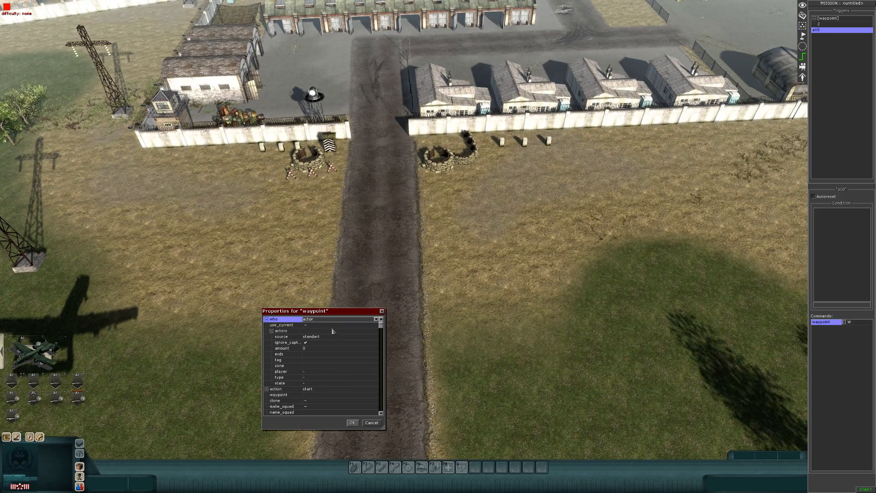
drag(339, 310, 349, 266)
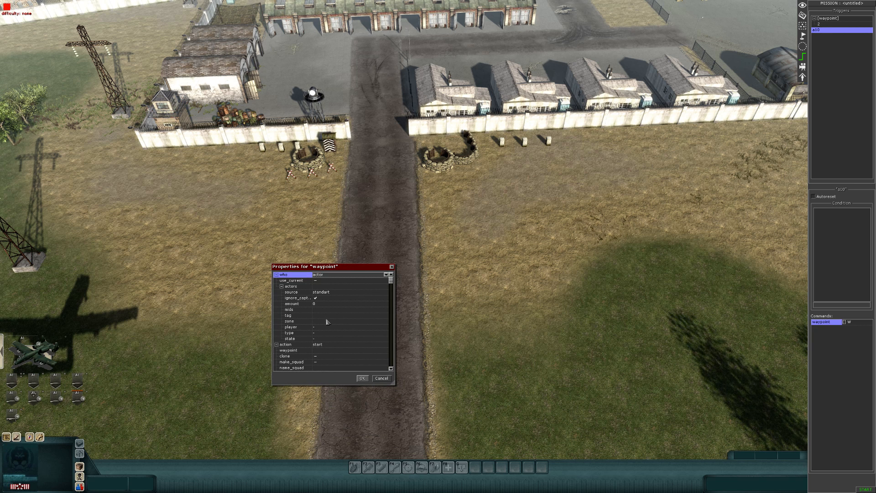
click(346, 317)
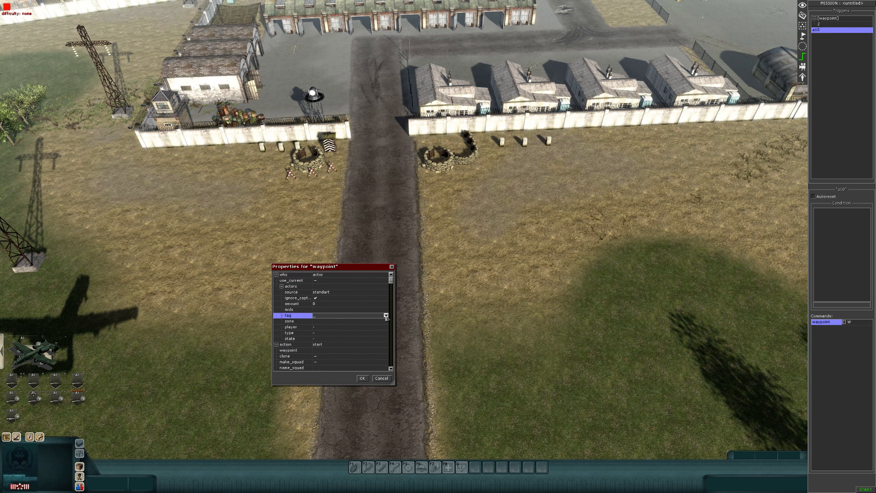
click(347, 315)
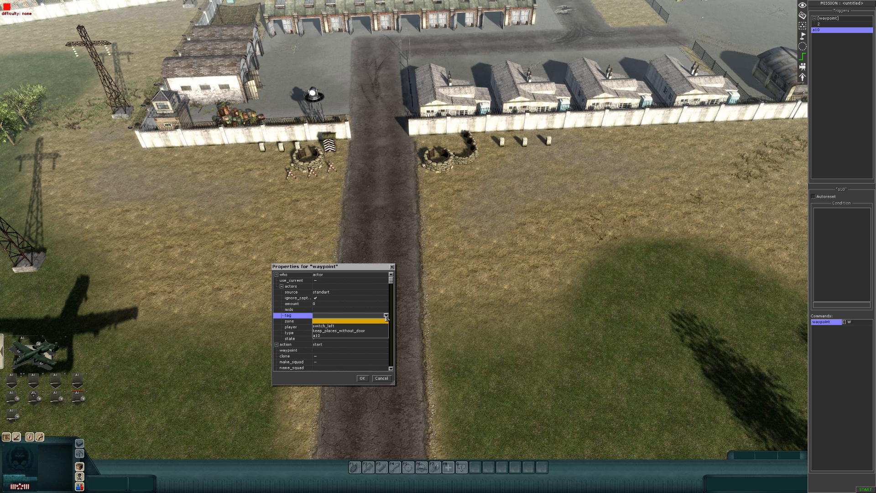
click(349, 336)
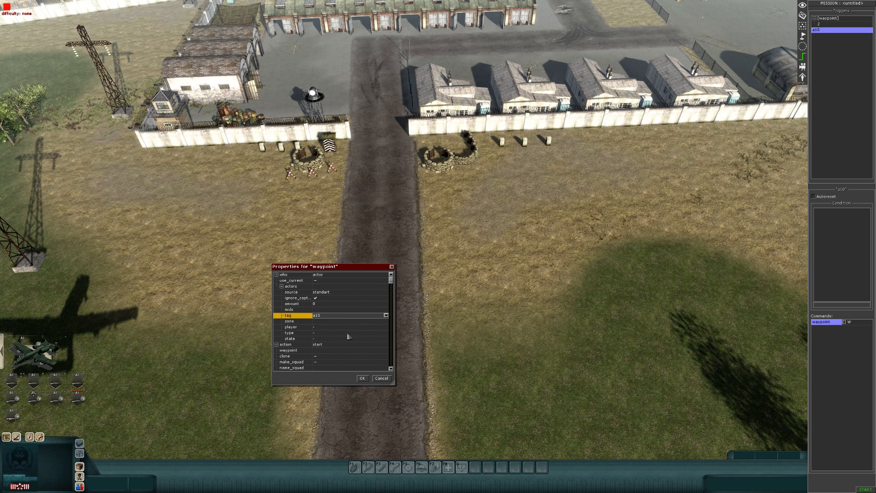
click(330, 353)
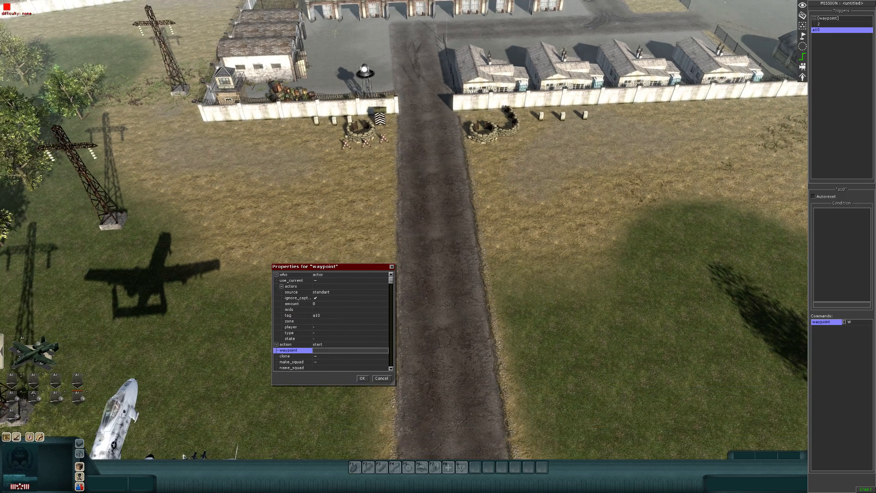
text(0)
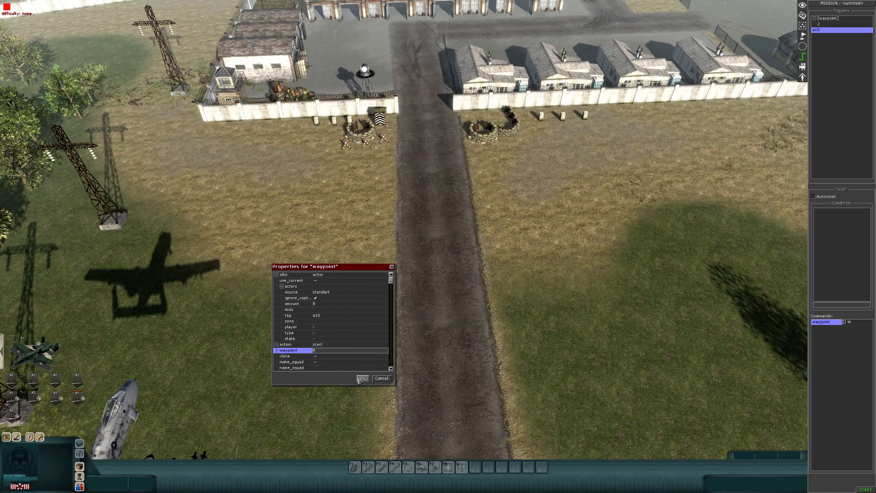
click(360, 379)
click(802, 35)
middle_drag(370, 205, 327, 255)
drag(267, 293, 303, 381)
drag(407, 269, 502, 352)
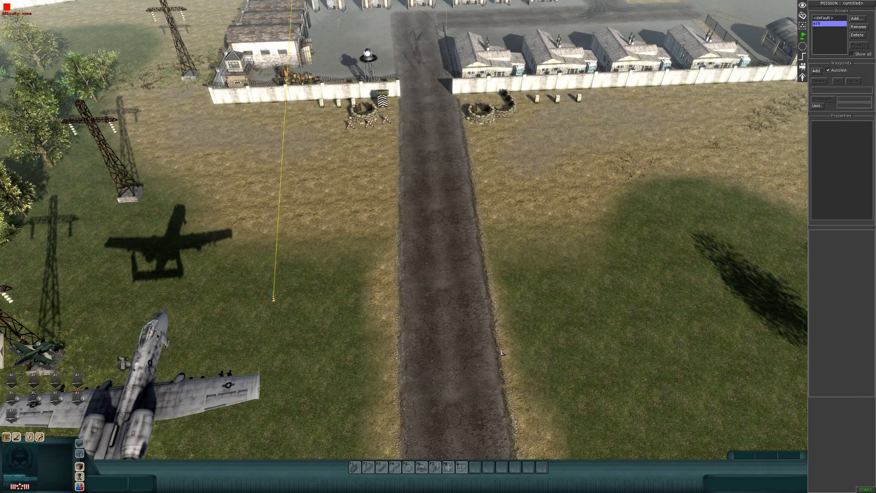
click(803, 57)
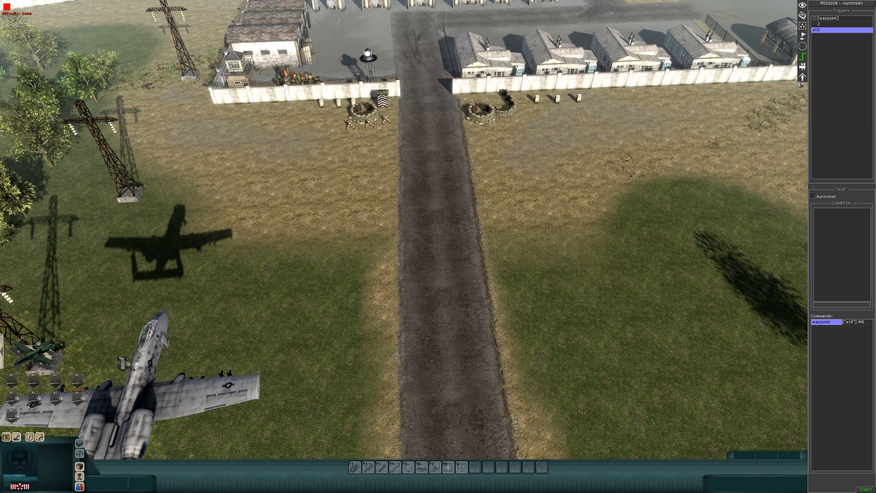
- Add the air_attack command from the actor category to the a10 trigger
right_click(833, 365)
click(835, 365)
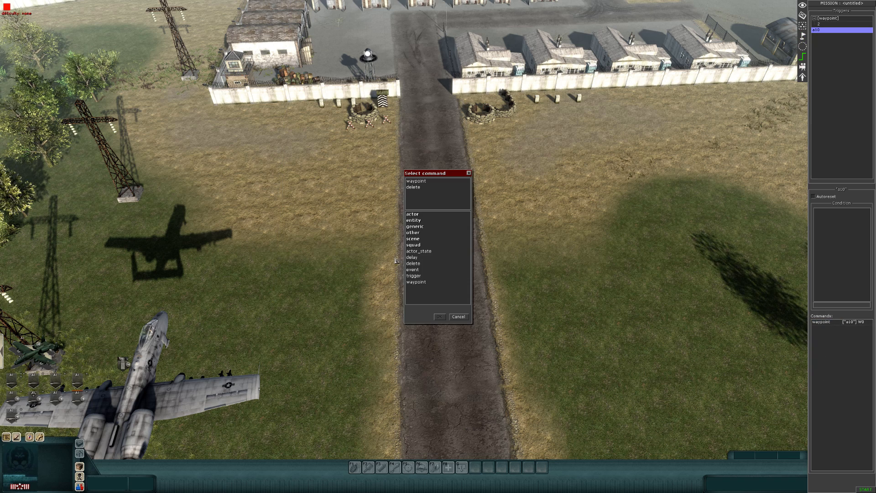
double_click(417, 215)
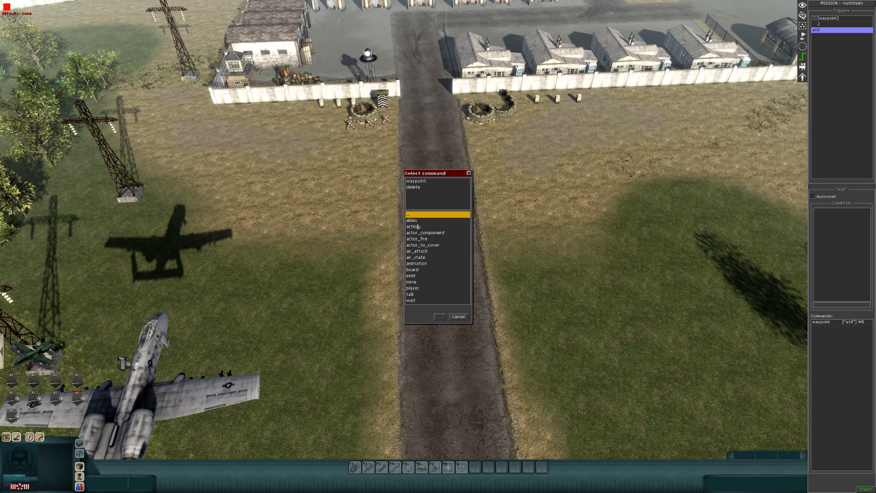
click(432, 251)
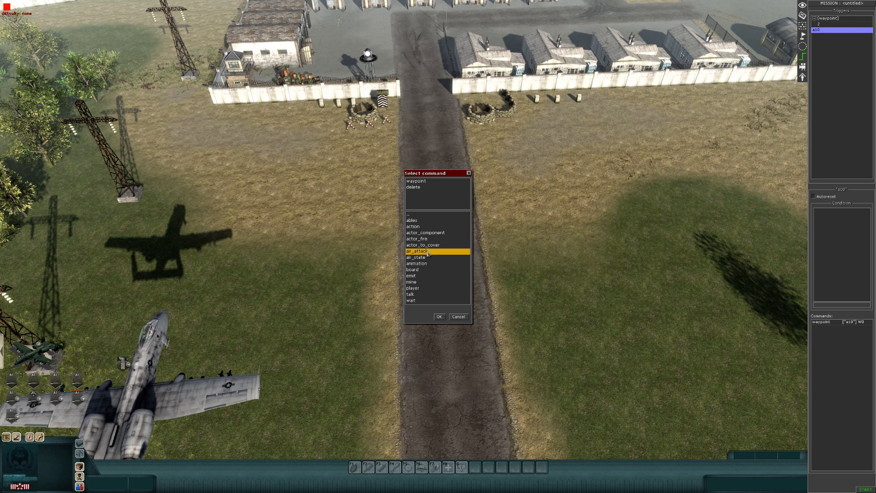
click(439, 316)
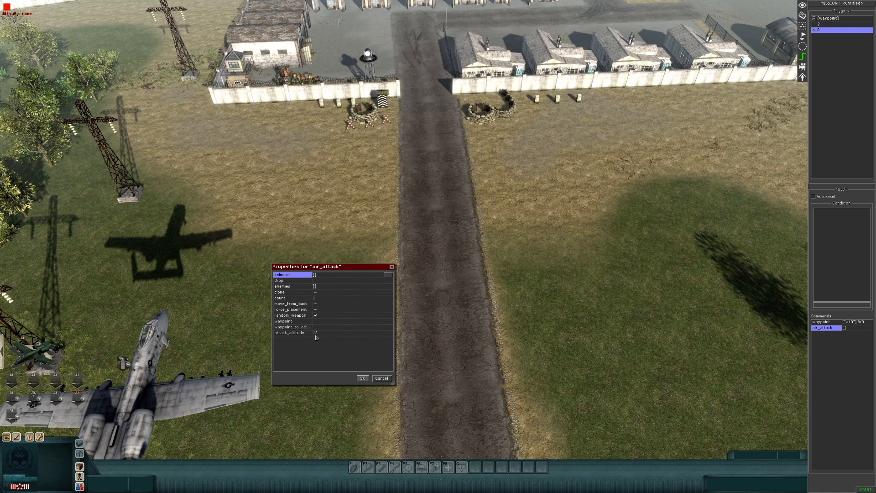
- Set the air_attack selector's tag to a10 and turn off random_weapon
click(388, 275)
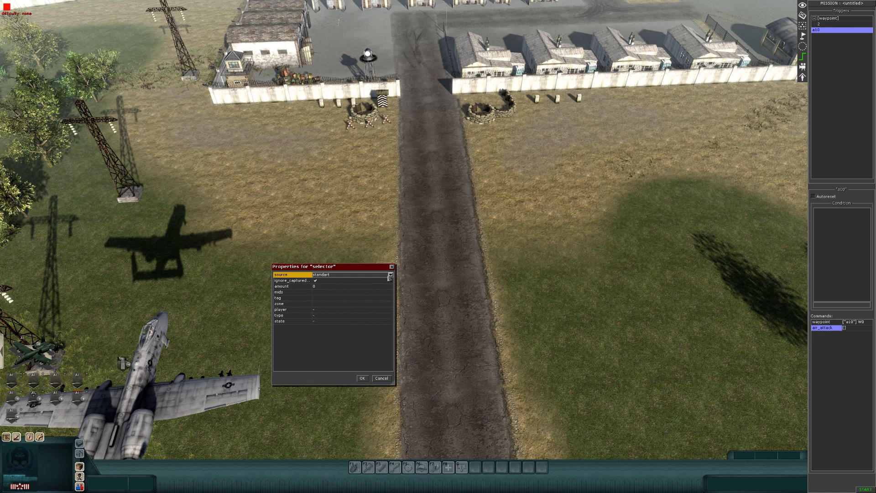
click(368, 298)
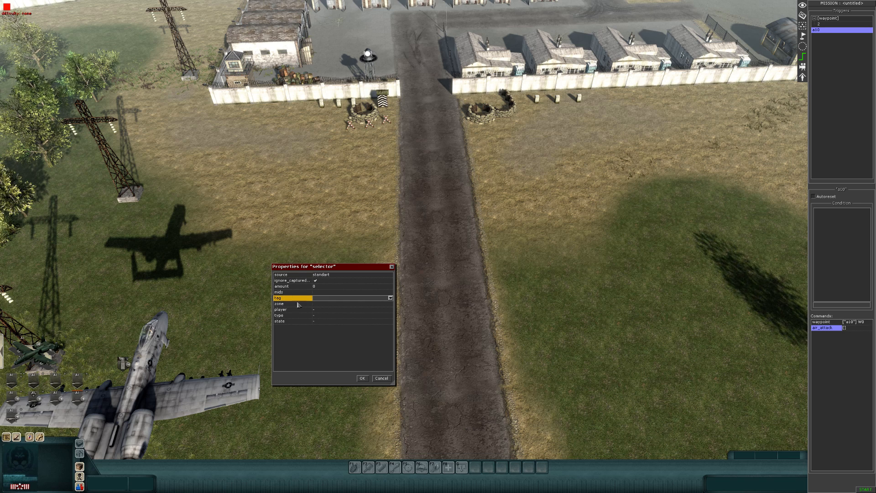
click(390, 298)
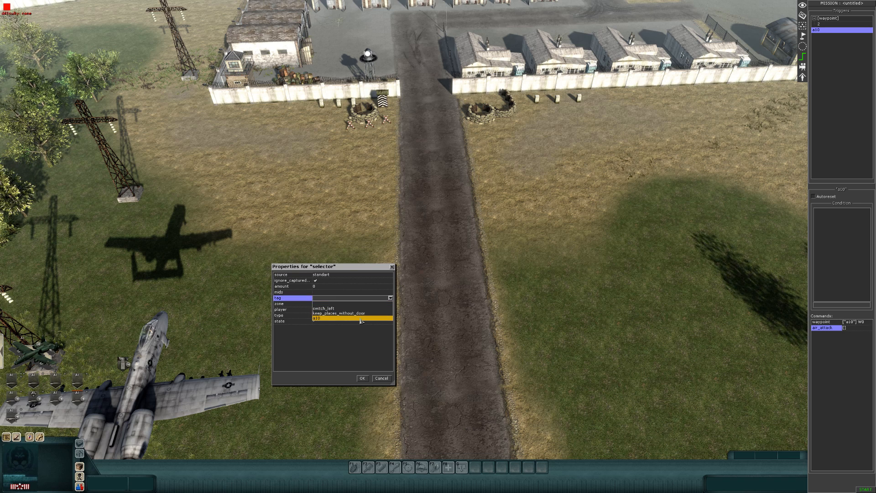
click(362, 317)
click(368, 378)
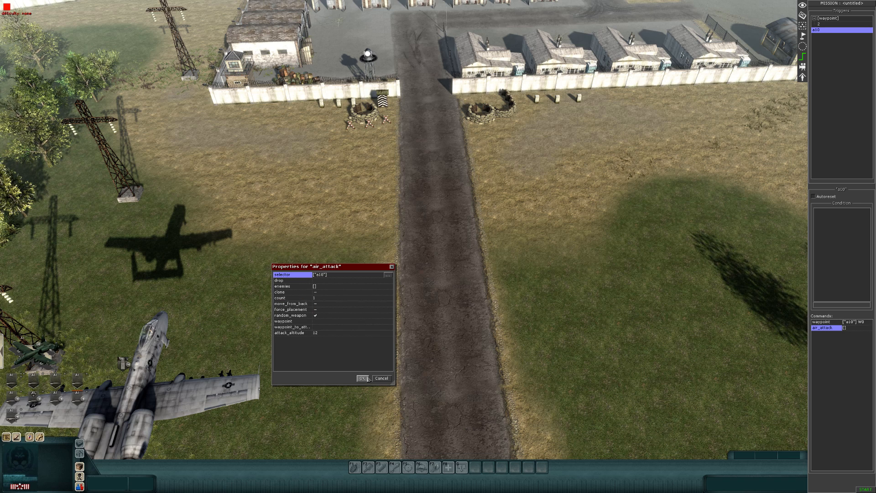
click(316, 317)
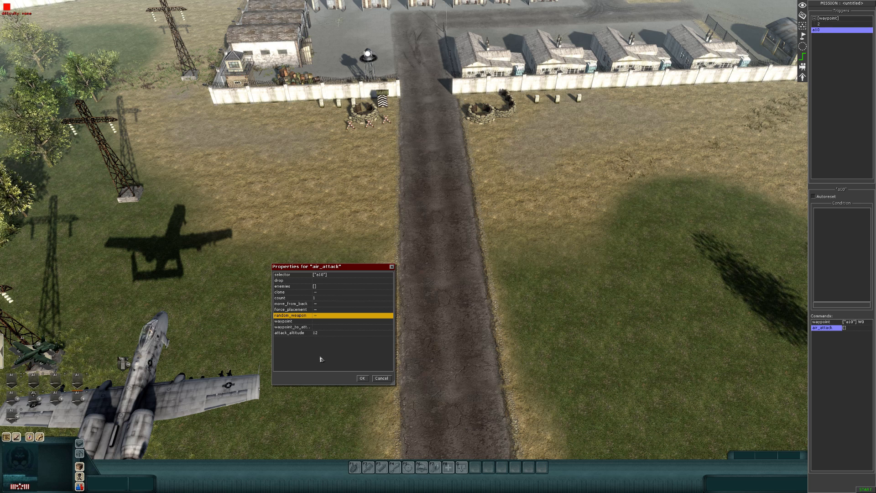
- Set the air_attack command's waypoint to 0, fill in its waypoint_to_attack value, and accept the properties
middle_drag(410, 347, 677, 401)
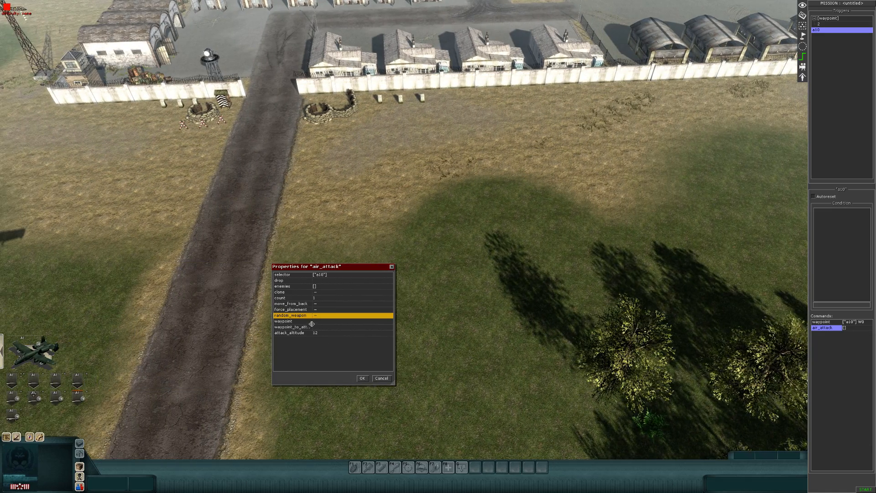
click(317, 322)
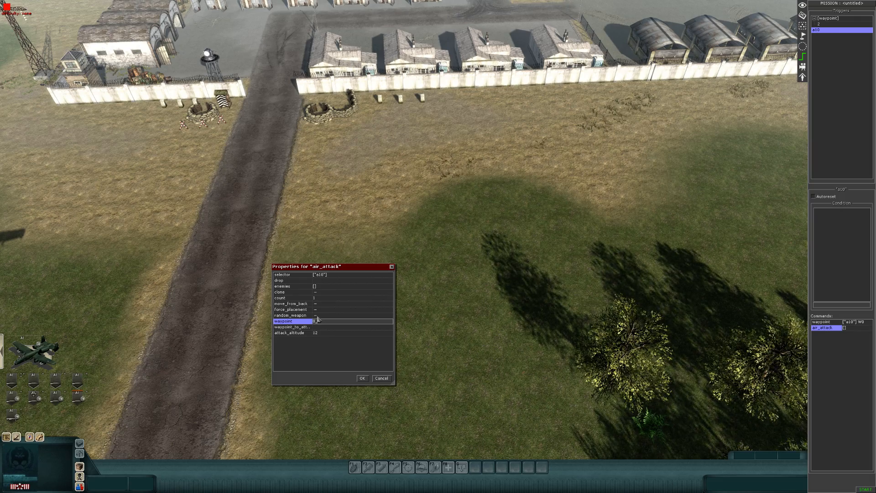
click(315, 328)
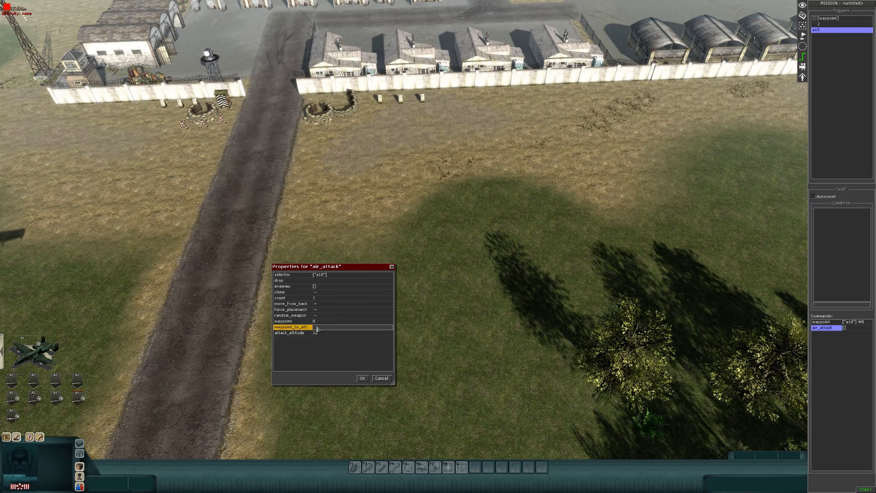
text([])
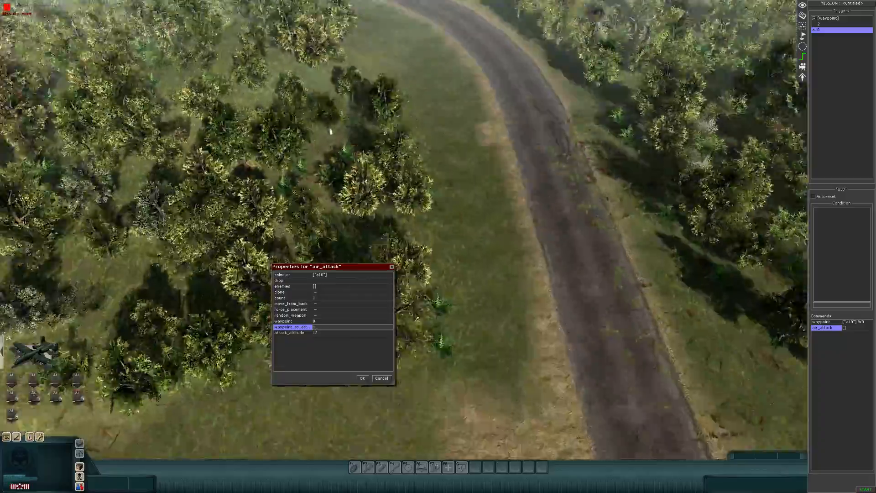
middle_drag(331, 131, 542, 299)
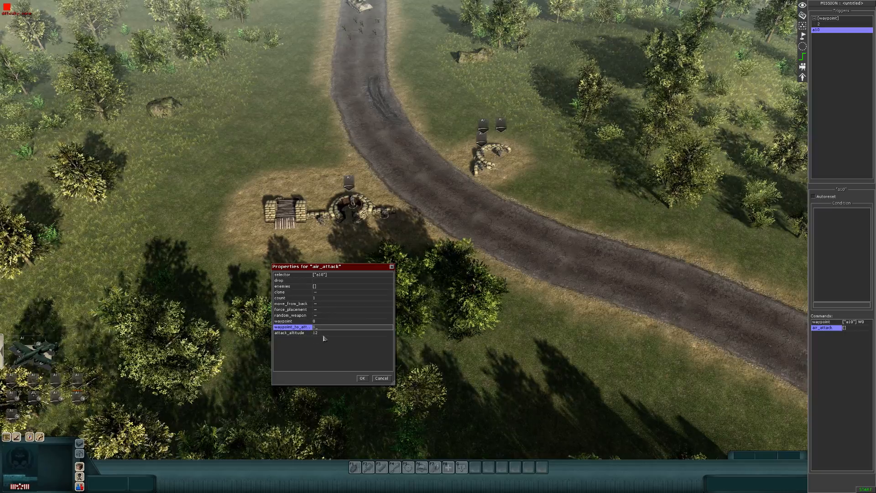
click(363, 378)
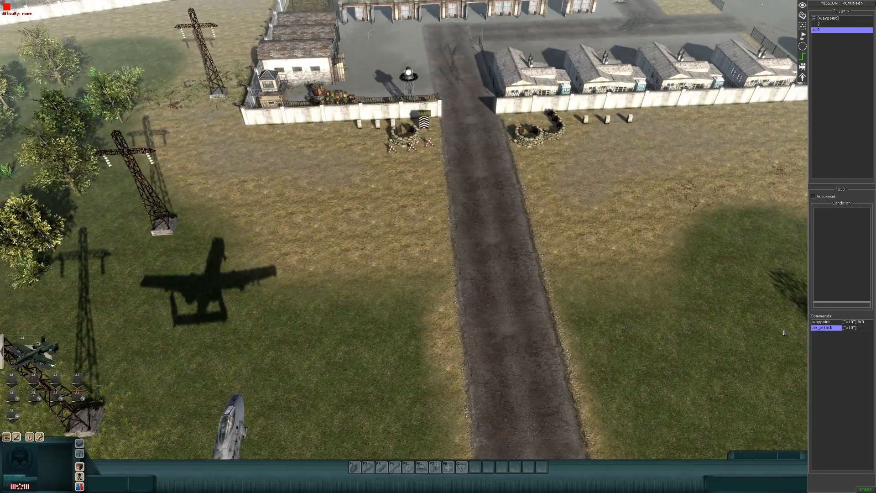
- Add the air_state command from the actor commands to the a10 trigger
right_click(829, 359)
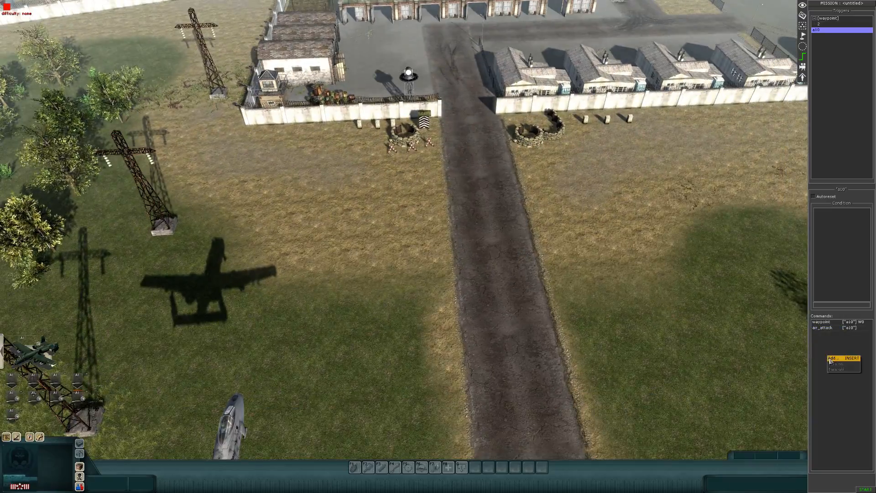
click(831, 359)
click(429, 215)
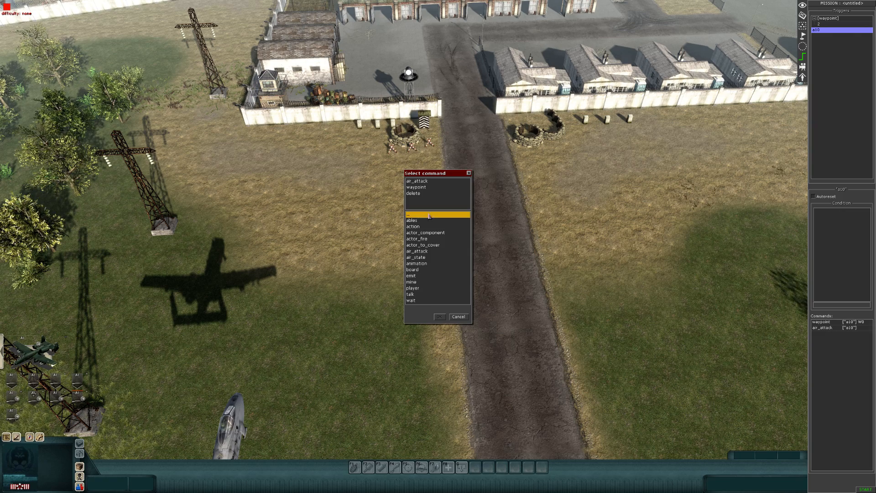
click(427, 258)
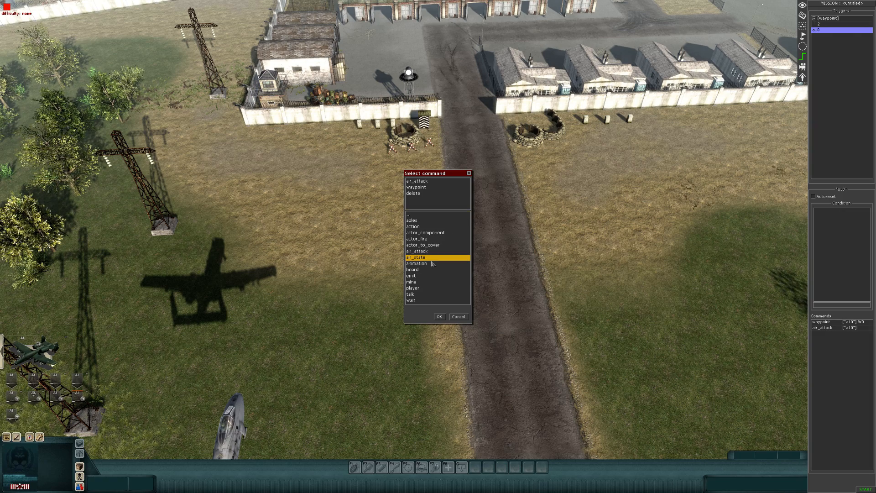
click(439, 317)
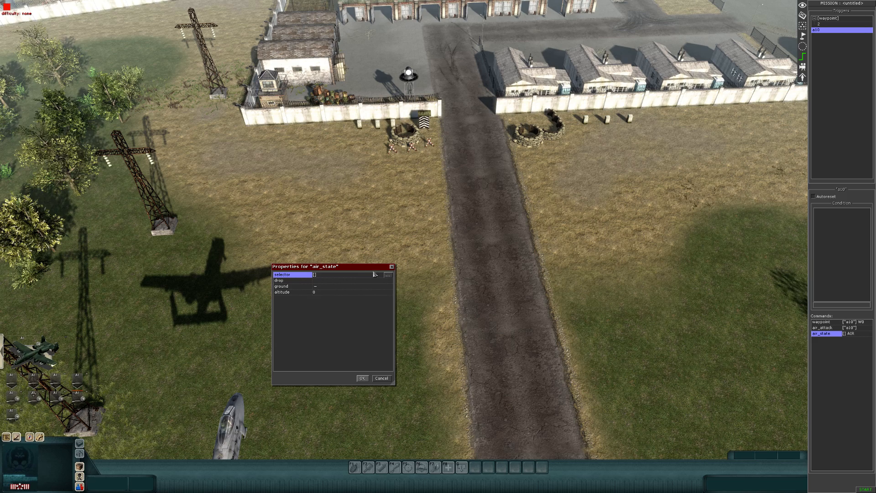
- Set the air_state command's selector tag to a10 and accept the selector
click(388, 275)
click(379, 298)
click(390, 299)
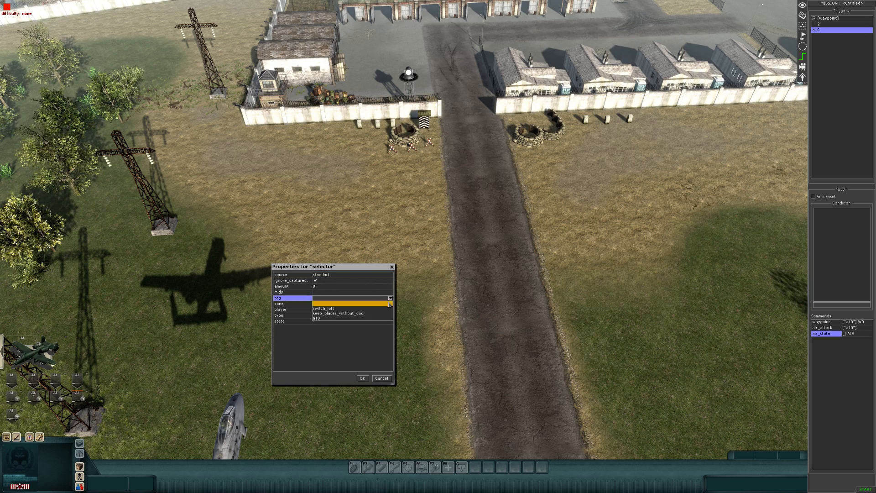
click(374, 318)
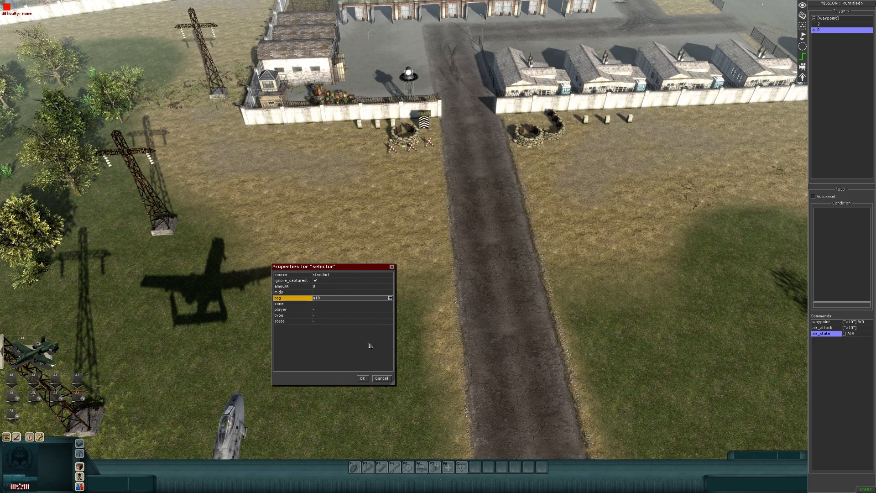
click(362, 378)
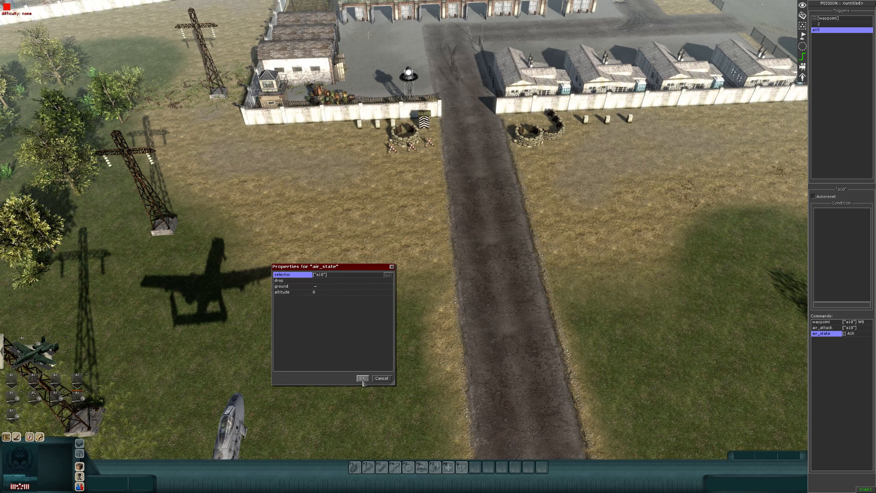
- Set the air_state command's altitude to 12 and accept the properties
click(332, 292)
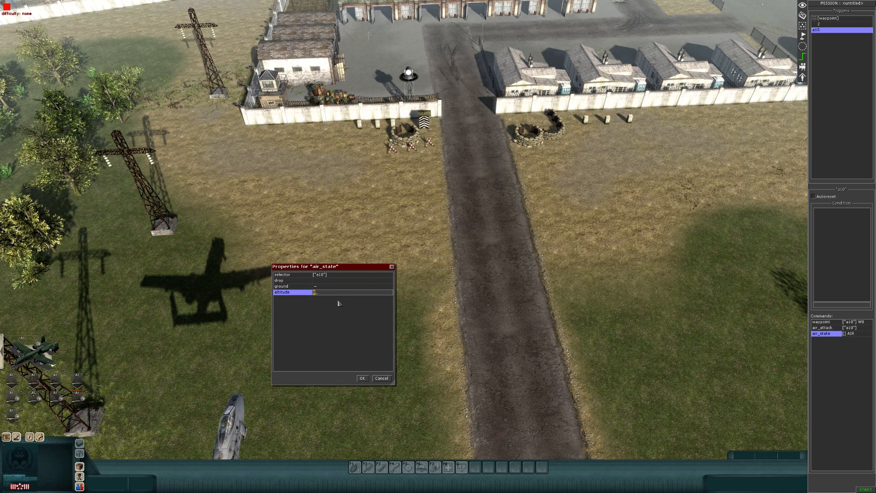
text(12)
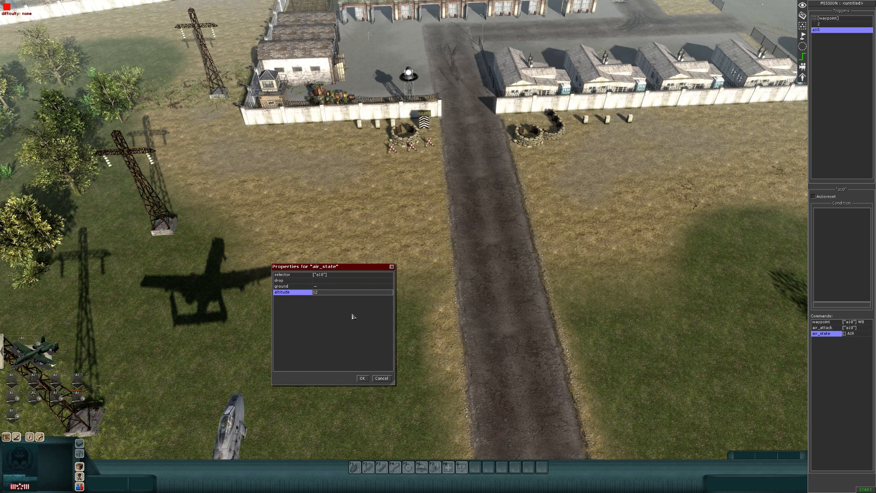
key(Return)
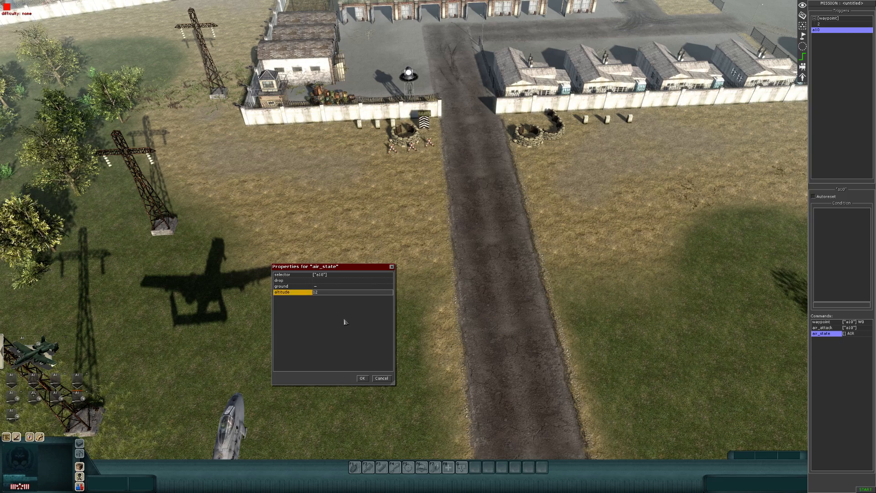
click(362, 379)
- Leave the trigger editor, start the mission, and watch the air attack on the enemy units along the road
middle_drag(348, 291, 546, 287)
middle_drag(417, 196, 368, 174)
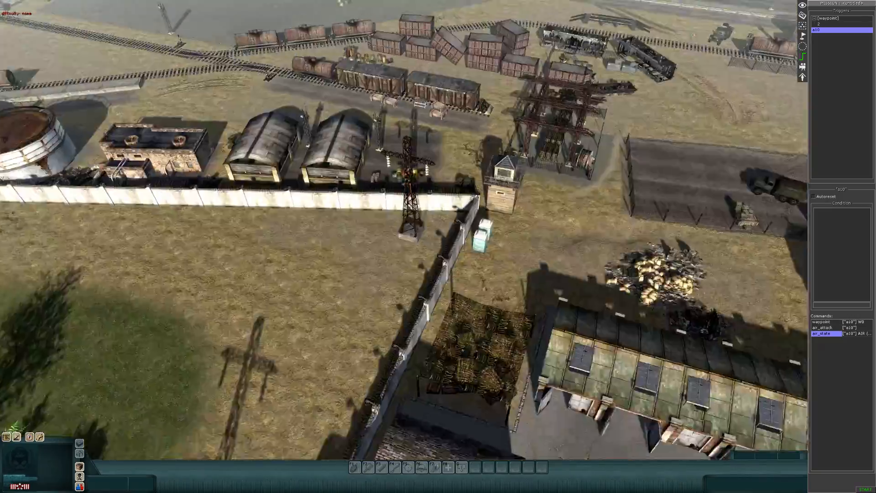
key(Up)
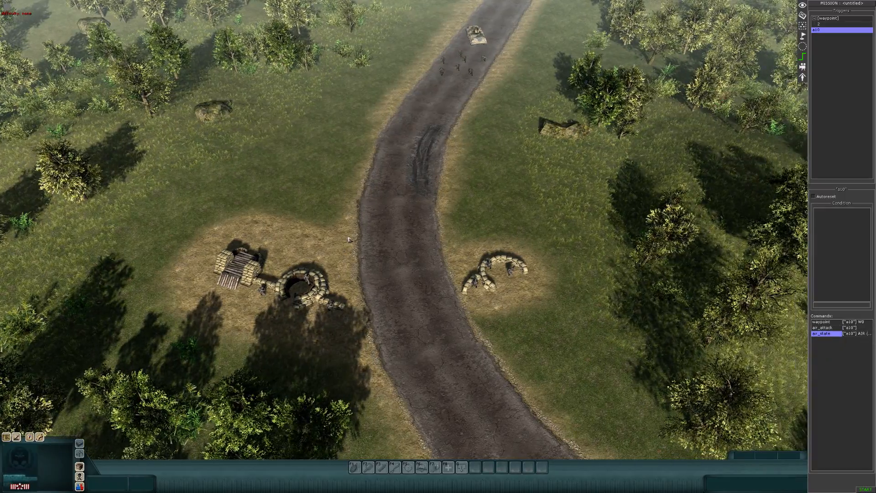
middle_drag(349, 250, 425, 229)
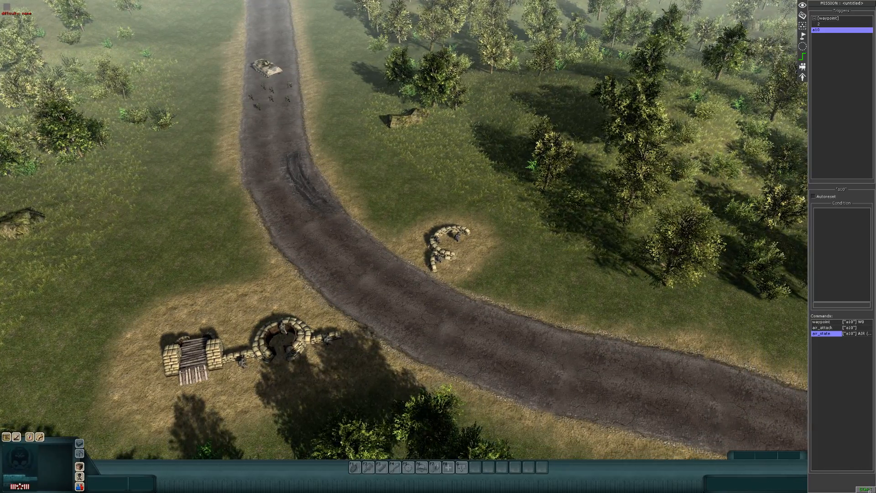
key(F1)
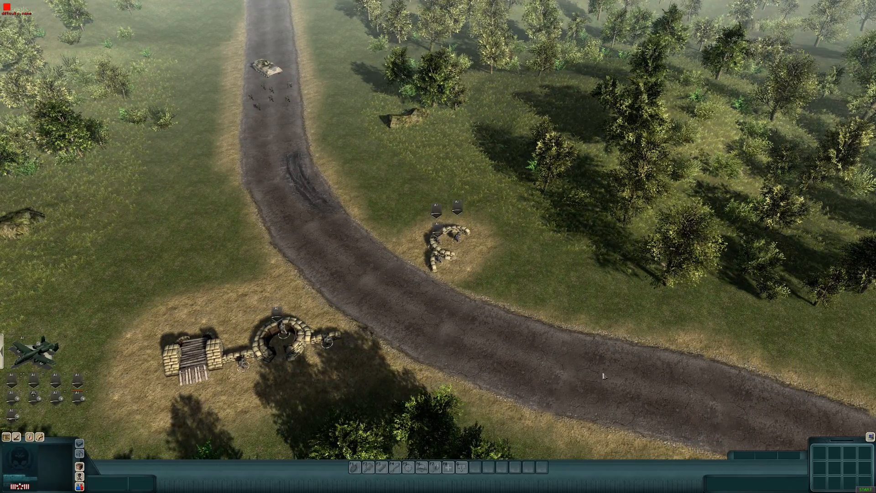
click(866, 490)
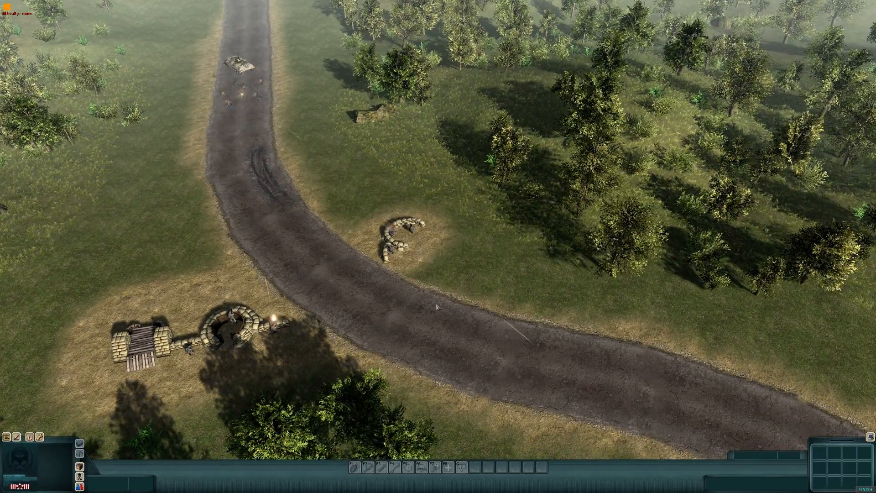
key(Left)
key(Down)
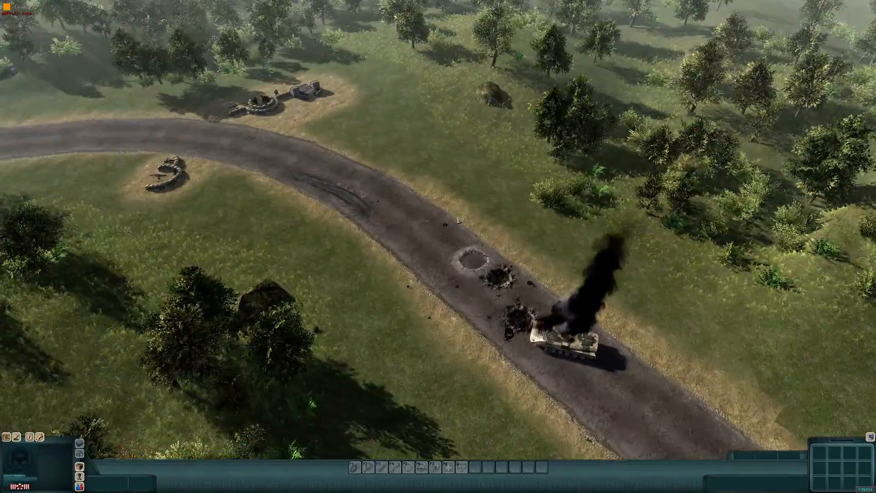
- Select the airborne A-10 near the power pylons and run the mission again
scroll(438, 247, down, 2)
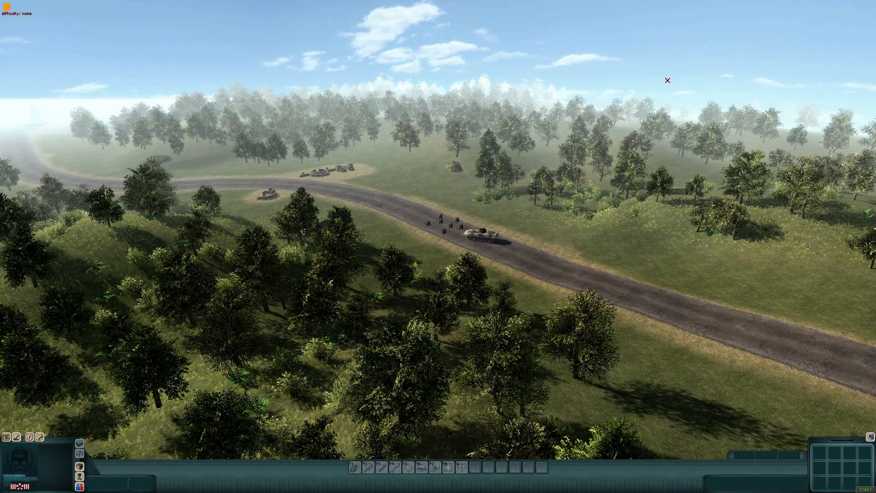
key(Up)
key(Left)
key(Up)
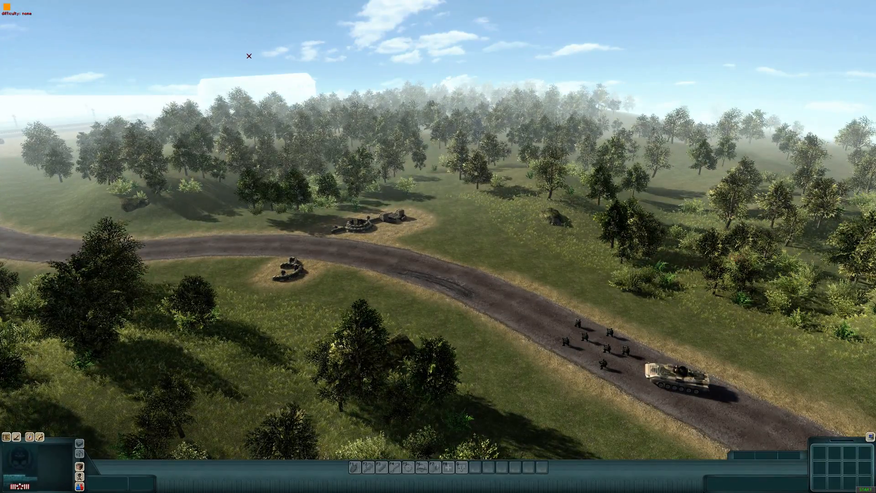
key(Right)
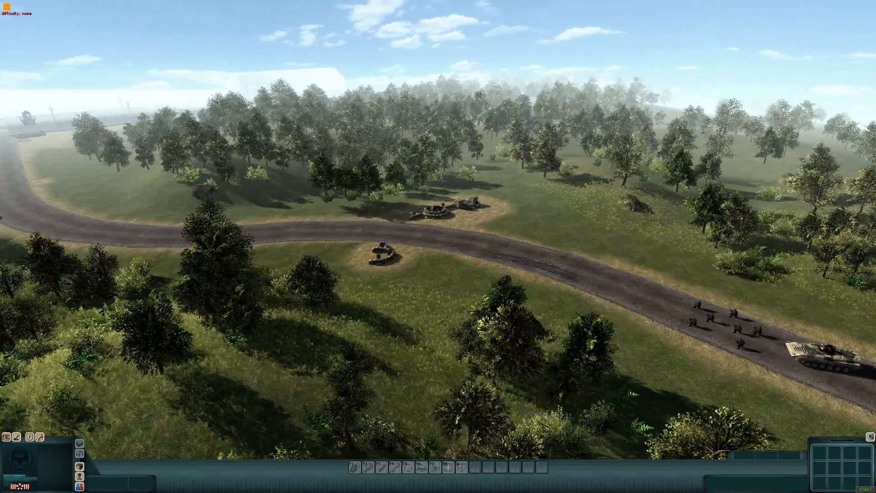
mouse_move(1, 1)
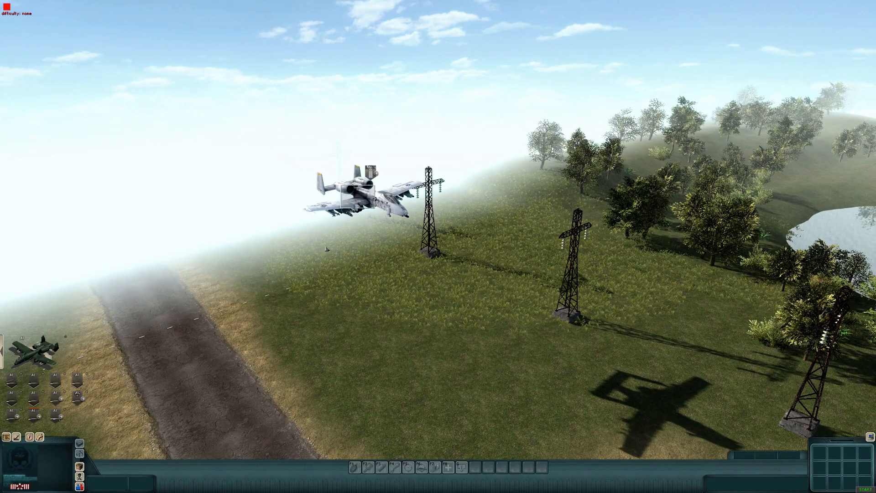
click(336, 215)
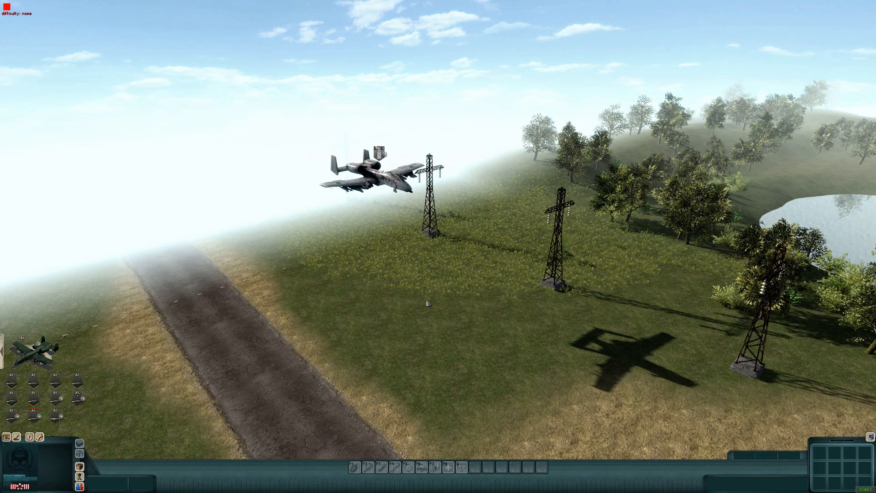
key(0)
click(864, 489)
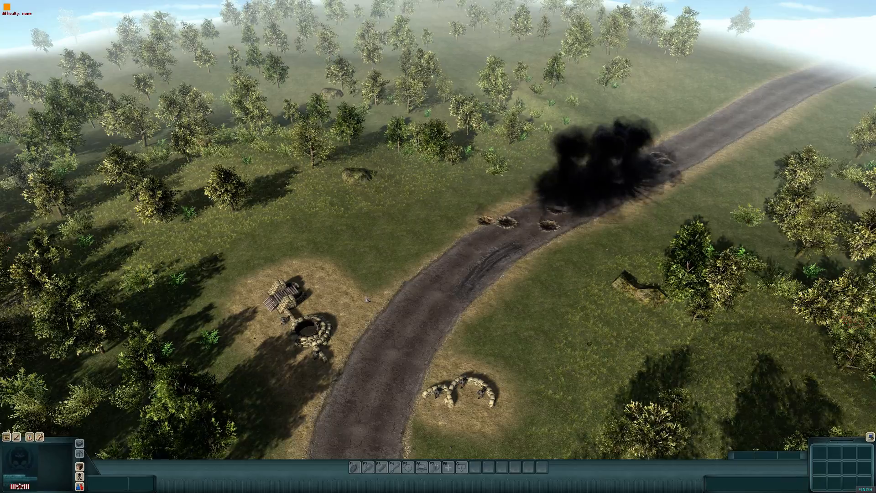
- Examine the strike's effect on the road vehicle and sandbag positions, and look over the base and flight area
drag(331, 286, 297, 374)
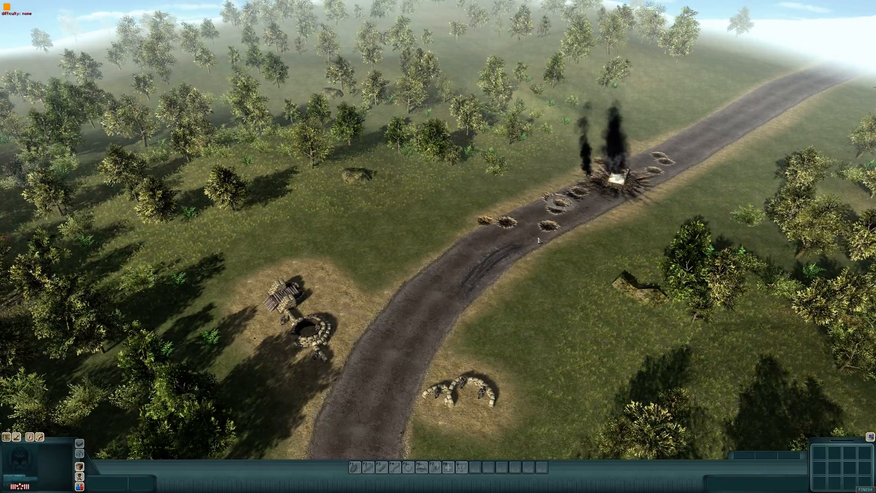
middle_drag(481, 236, 329, 236)
drag(263, 205, 332, 445)
drag(315, 153, 368, 202)
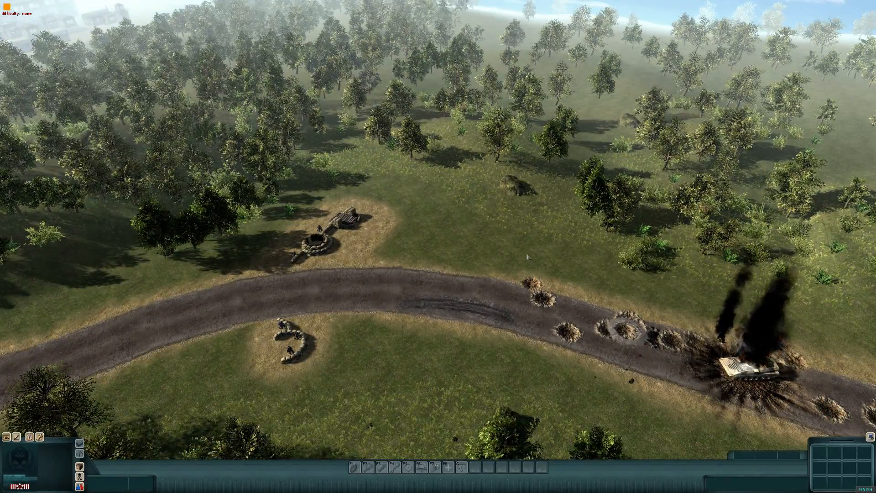
middle_drag(514, 255, 365, 254)
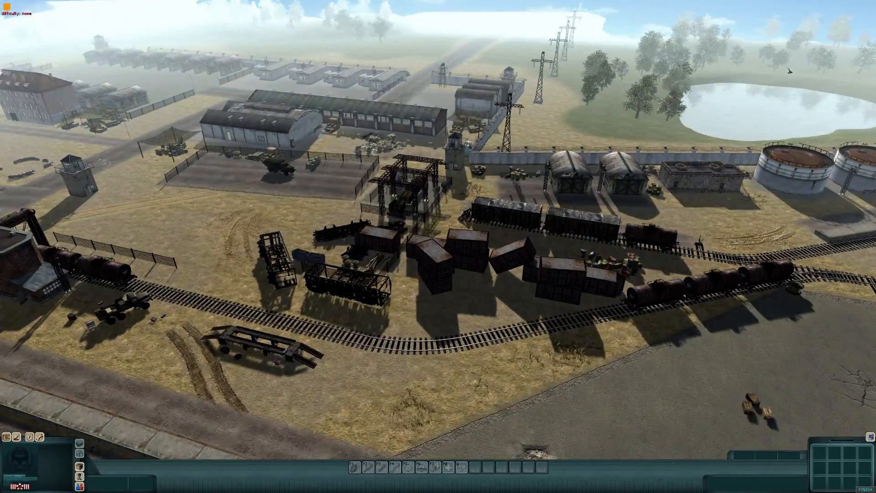
key(Up)
key(Up)
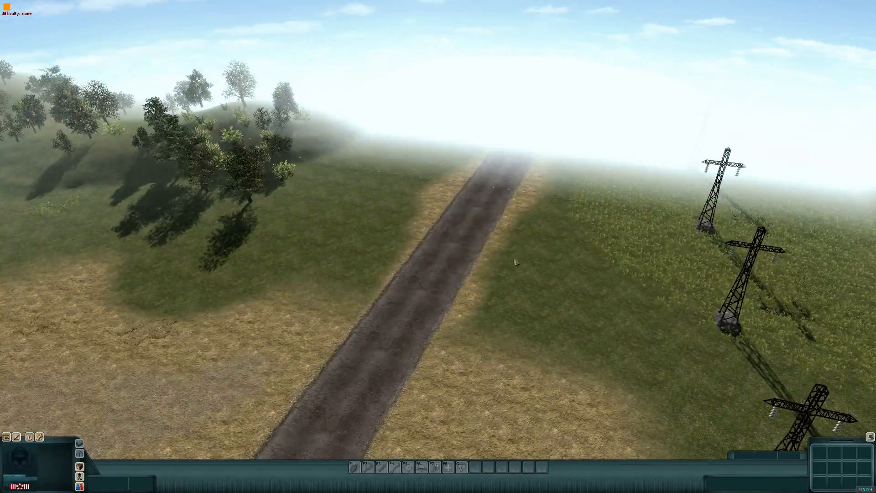
middle_drag(516, 262, 320, 237)
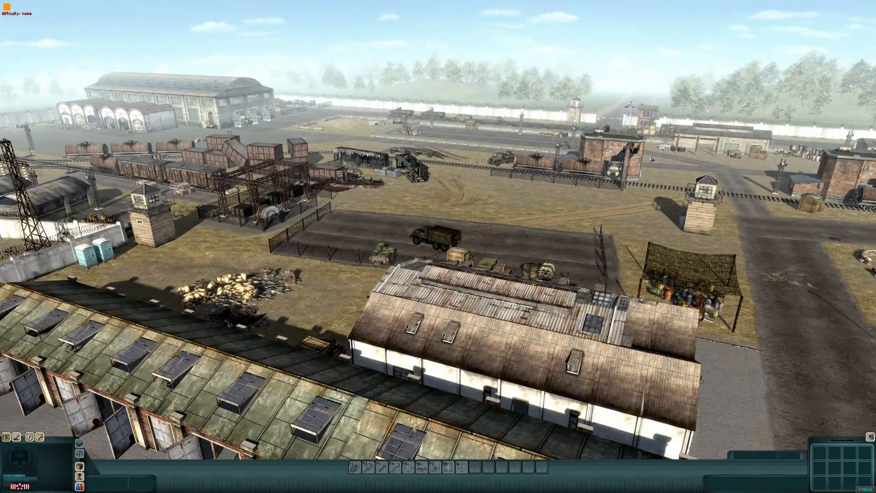
key(Up)
middle_drag(722, 54, 664, 206)
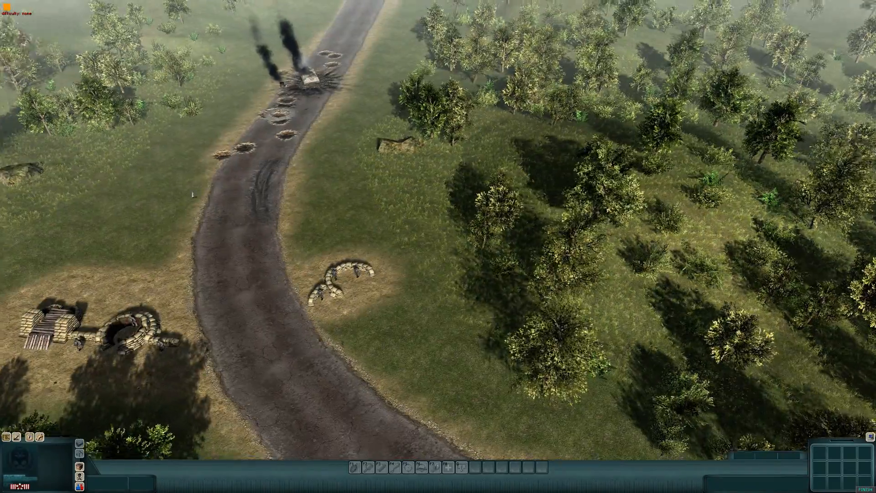
key(Left)
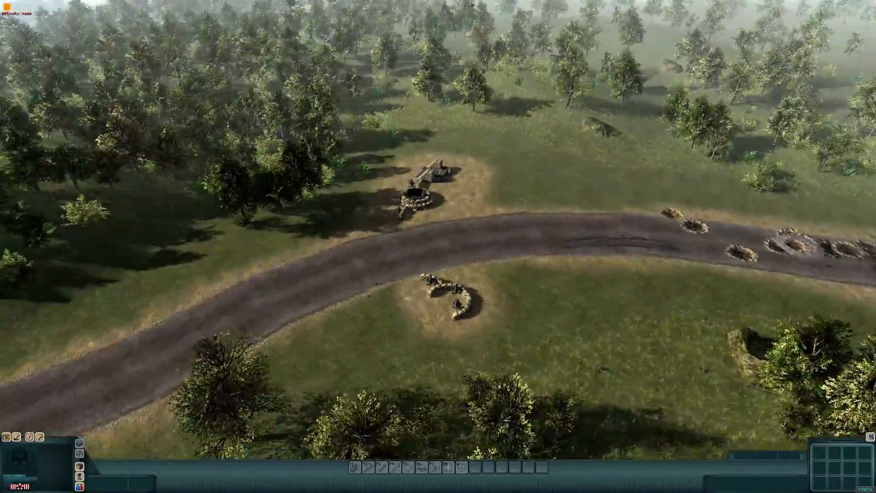